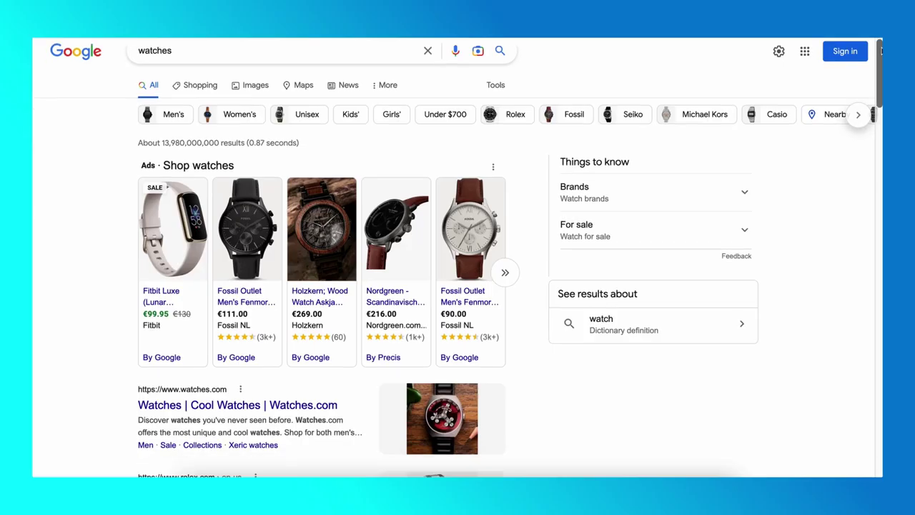
- Look through the Google search results for watches, from the shopping ads down to the organic listings
scroll(457, 272, "down", 4)
scroll(458, 272, "down", 2)
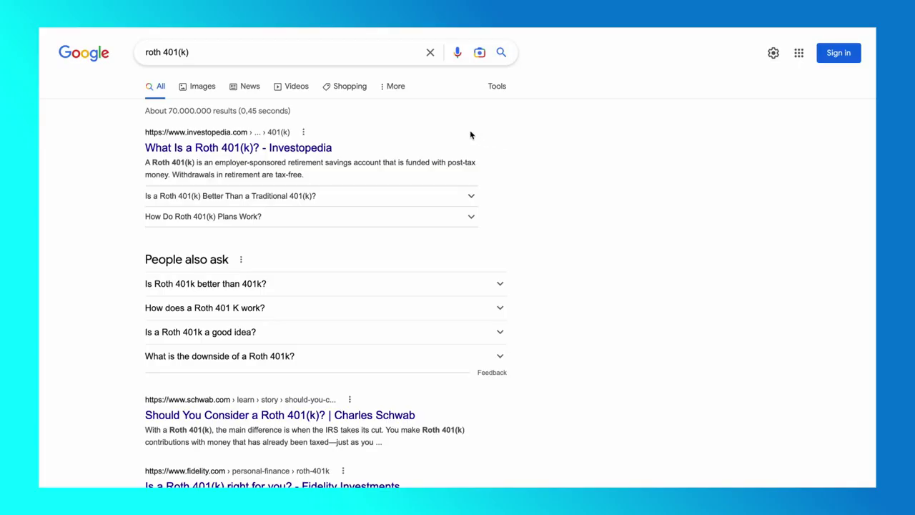
- Open the Investopedia result for roth 401(k) and inspect the keyword's SERP Analysis list in Semrush
left_click(318, 149)
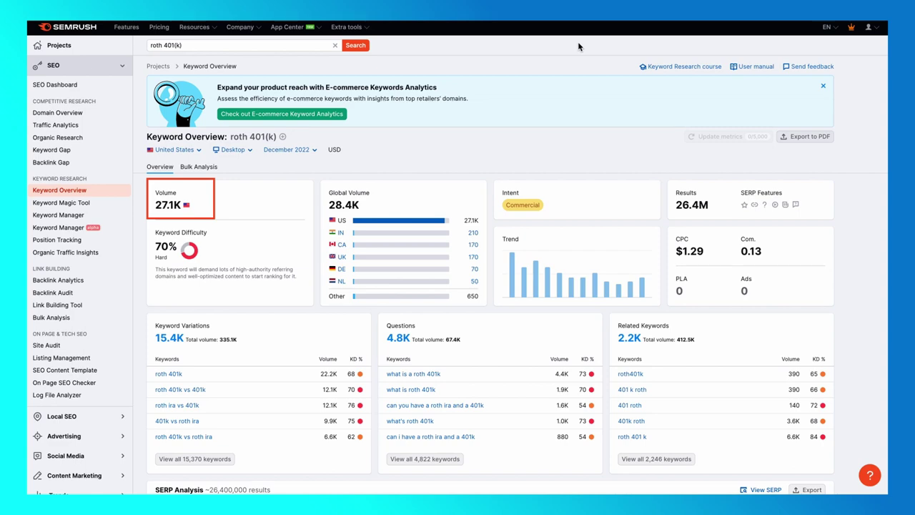
scroll(578, 42, "down", 5)
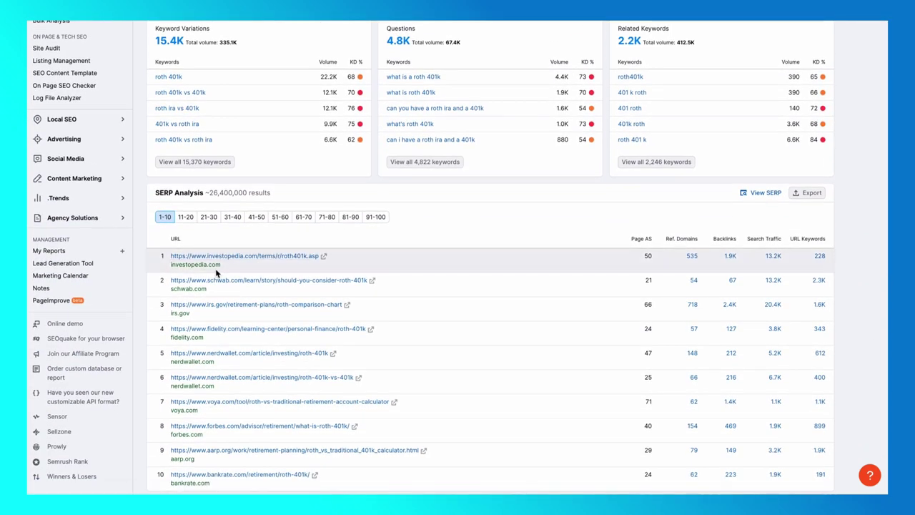
left_click(215, 266)
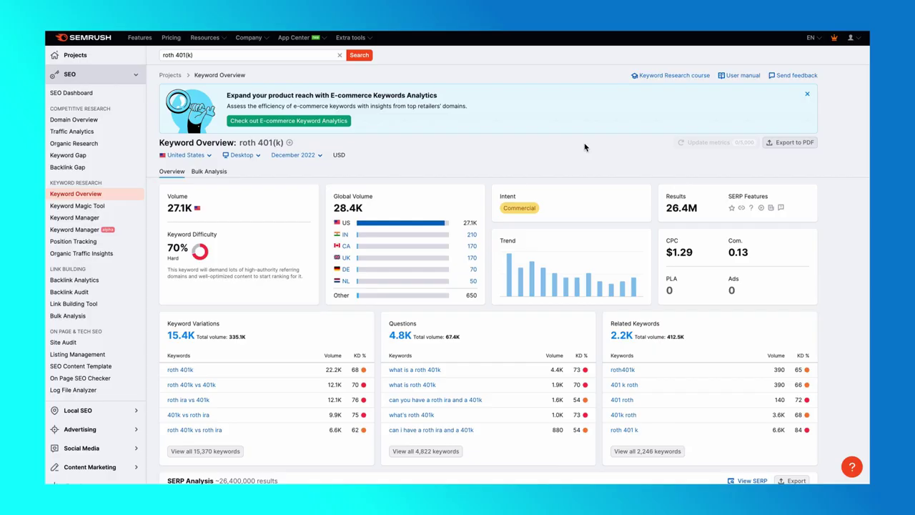
- Open the Organic Research report for the top-ranking Investopedia Roth 401(k) URL and review its top organic keywords
scroll(584, 146, "down", 2)
scroll(585, 147, "down", 2)
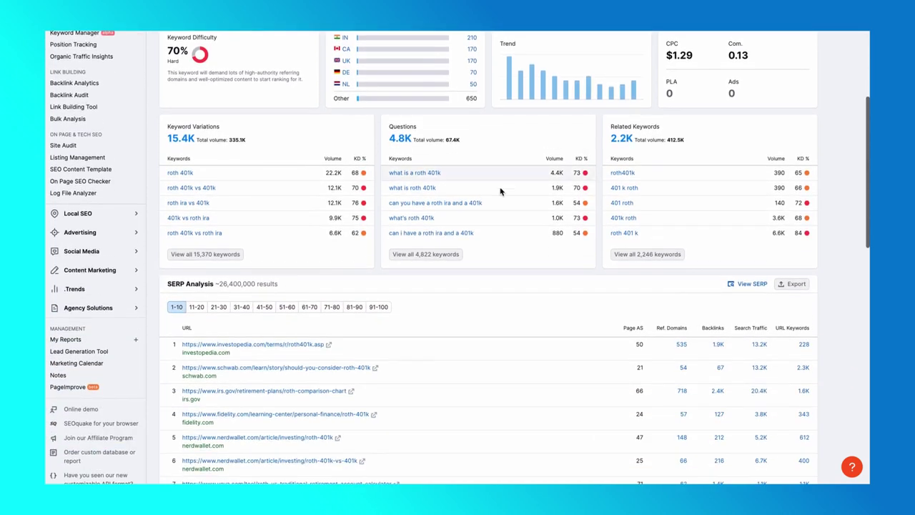
left_click(320, 345)
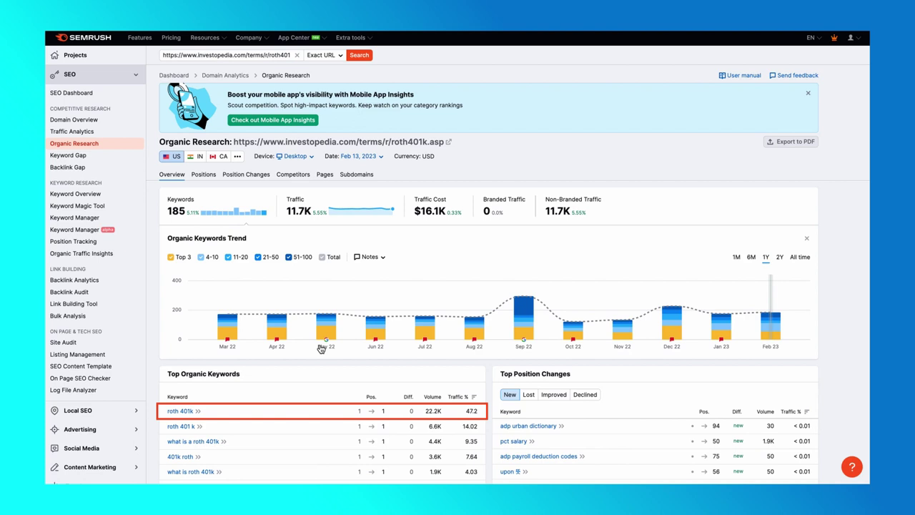
scroll(321, 301, "down", 3)
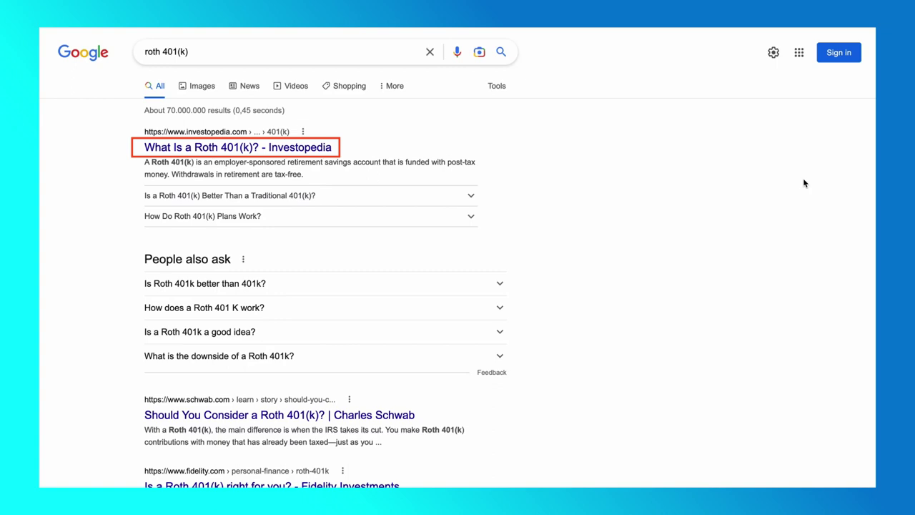
- Open the Investopedia article "What Is a Roth 401(k)?" from the Google results and view its page source
left_click(160, 148)
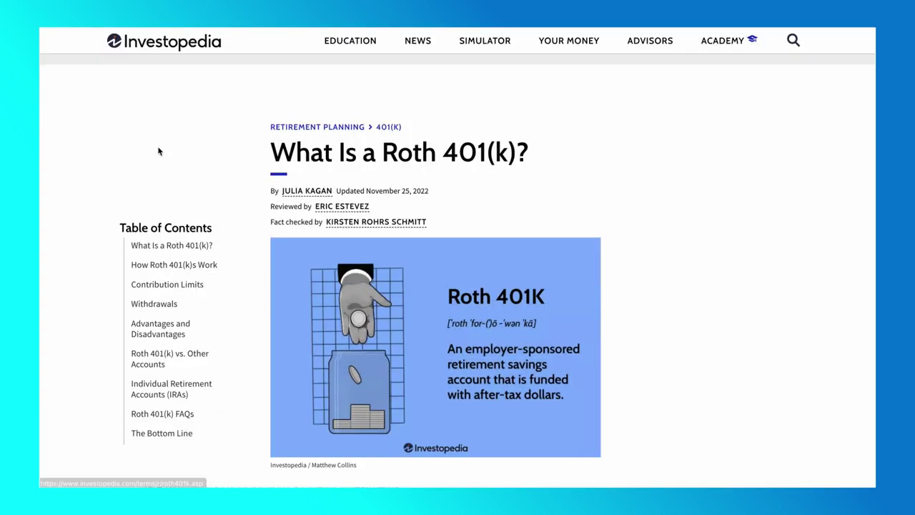
scroll(633, 356, "down", 3)
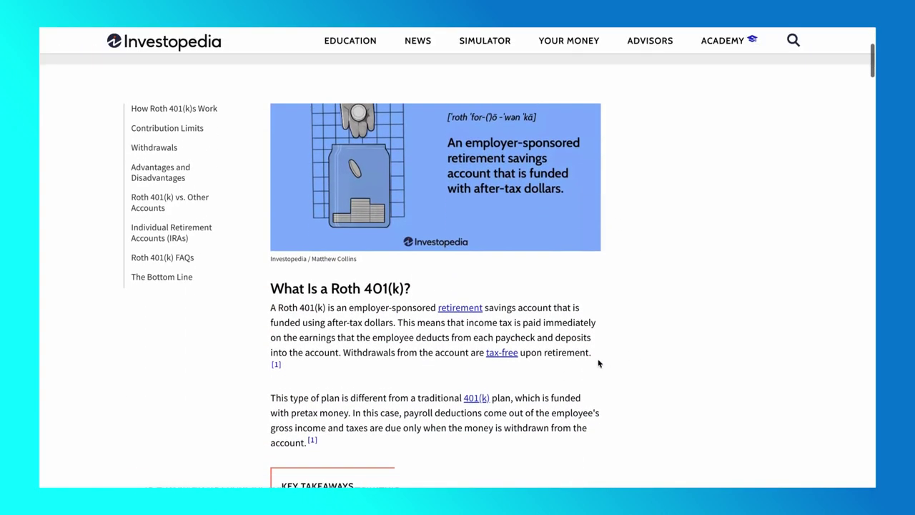
right_click(545, 374)
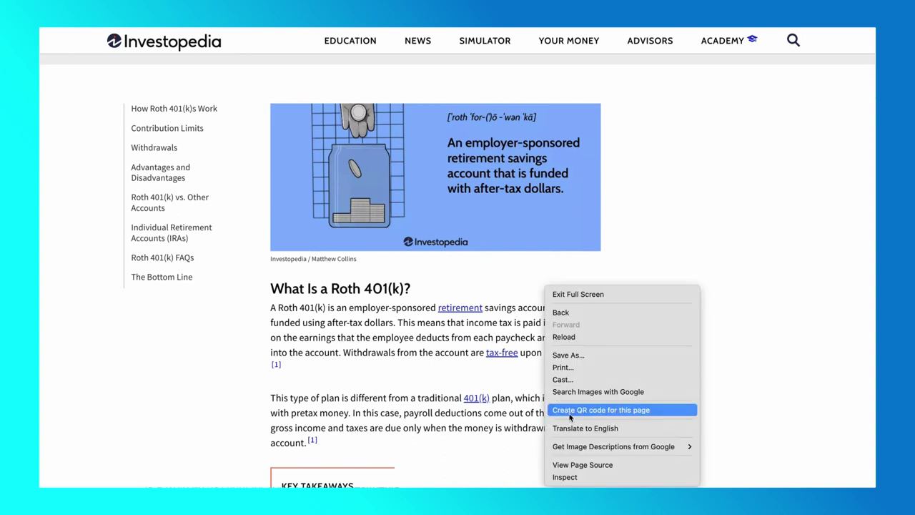
left_click(580, 466)
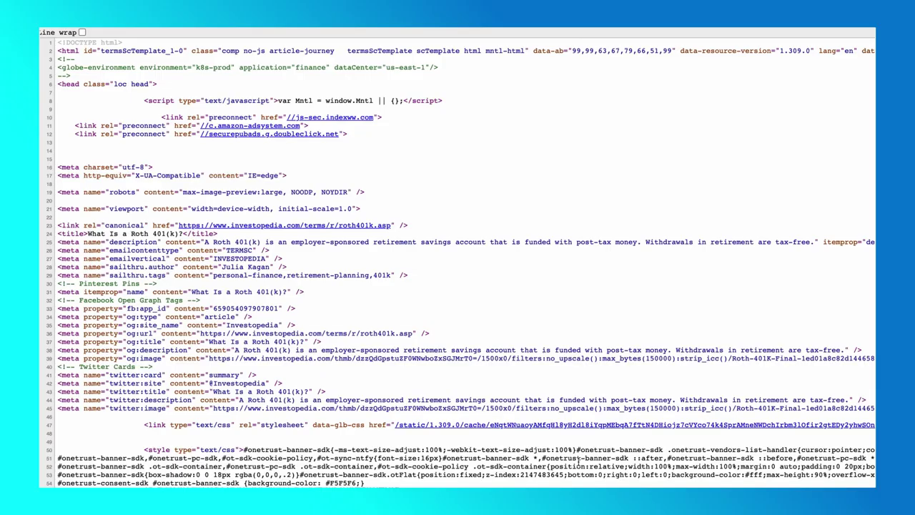
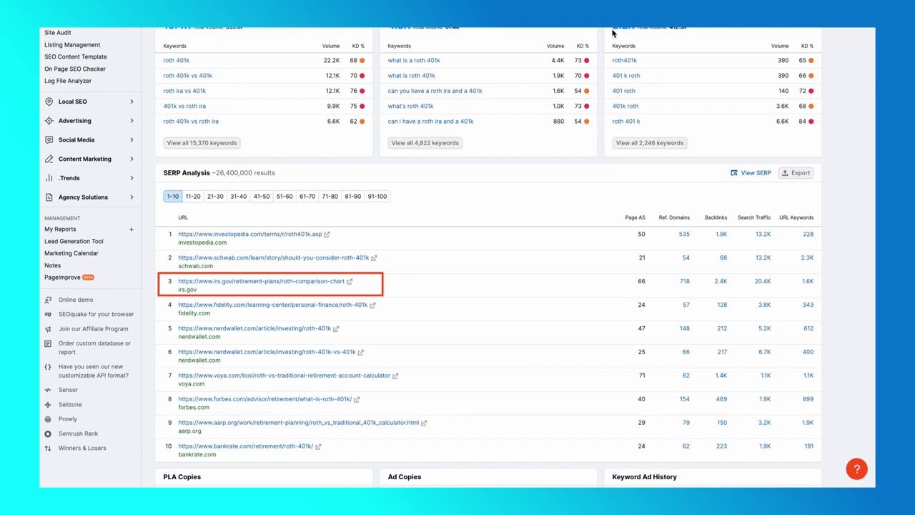
- Open the first-ranked Investopedia page from SERP Analysis and examine its section headings and the subtopics it covers
left_click(322, 236)
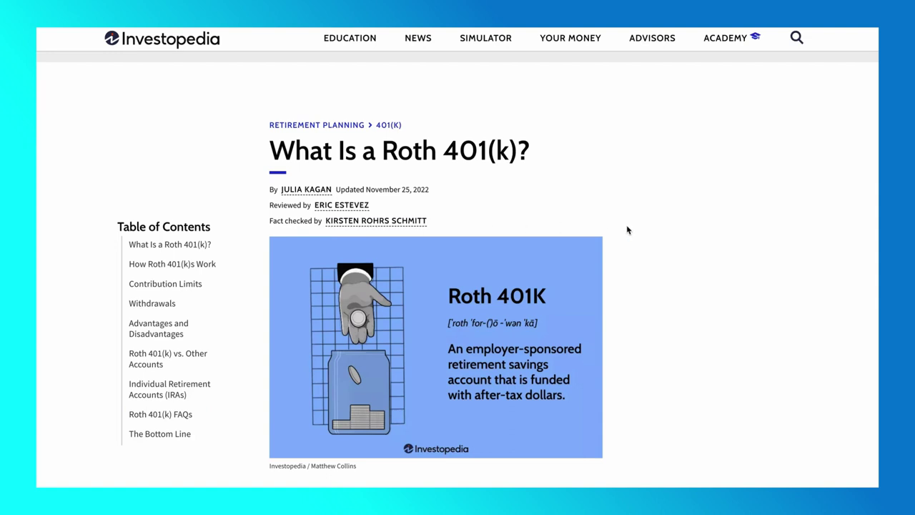
scroll(628, 230, "down", 4)
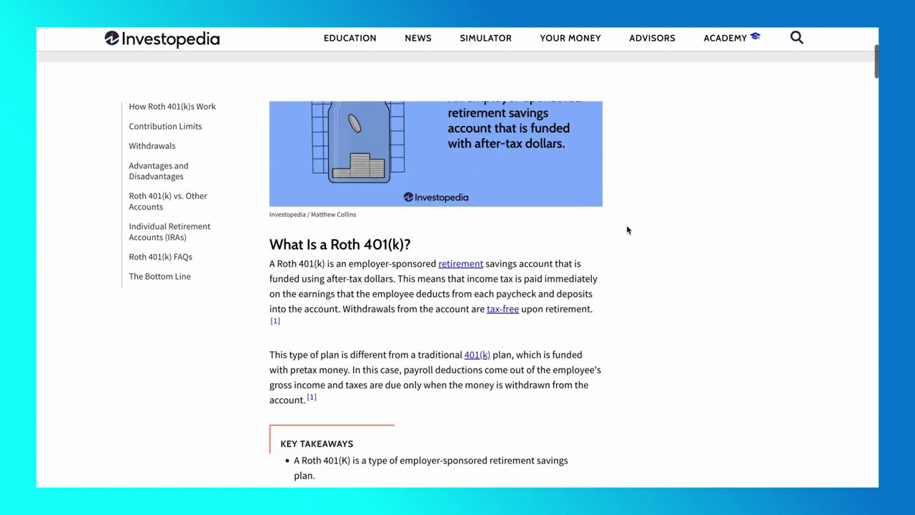
scroll(627, 229, "down", 8)
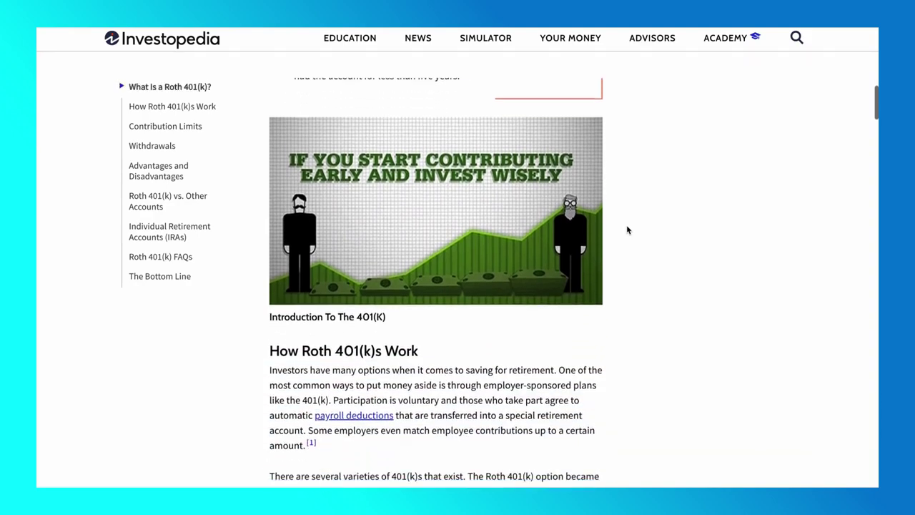
scroll(628, 230, "down", 8)
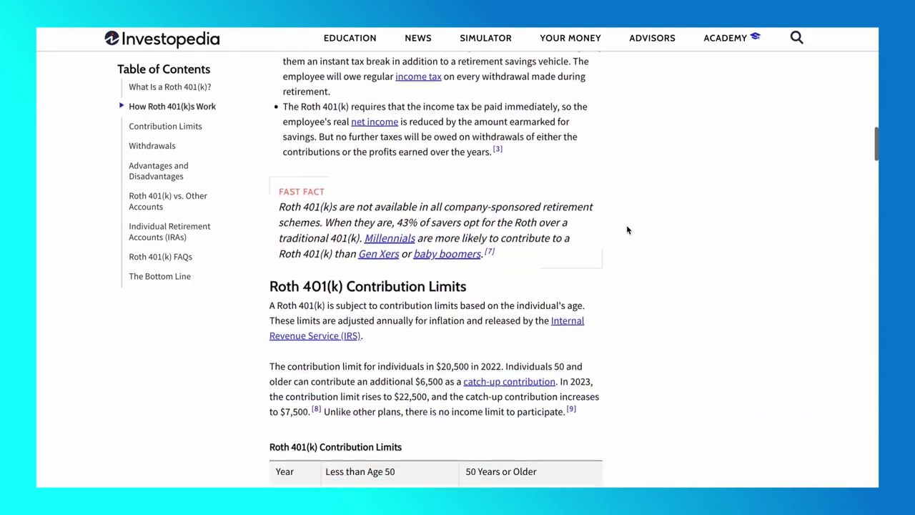
scroll(628, 229, "down", 5)
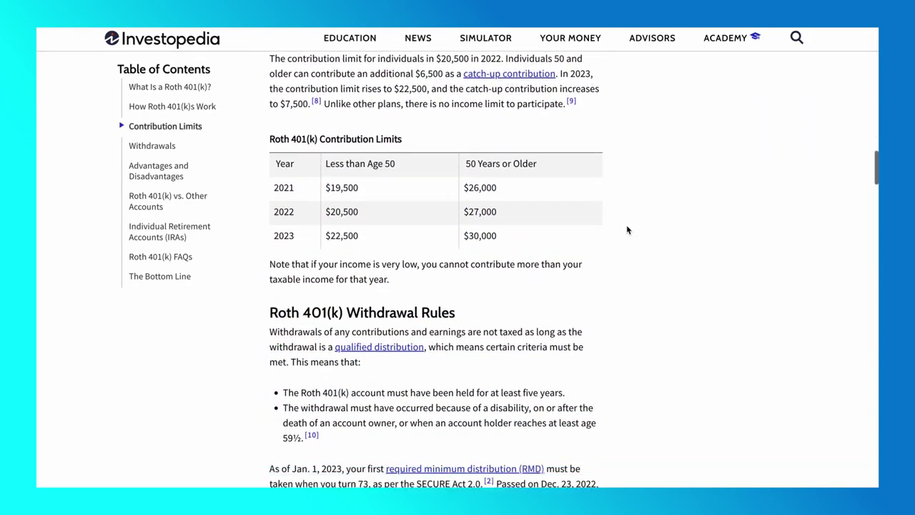
scroll(628, 229, "down", 8)
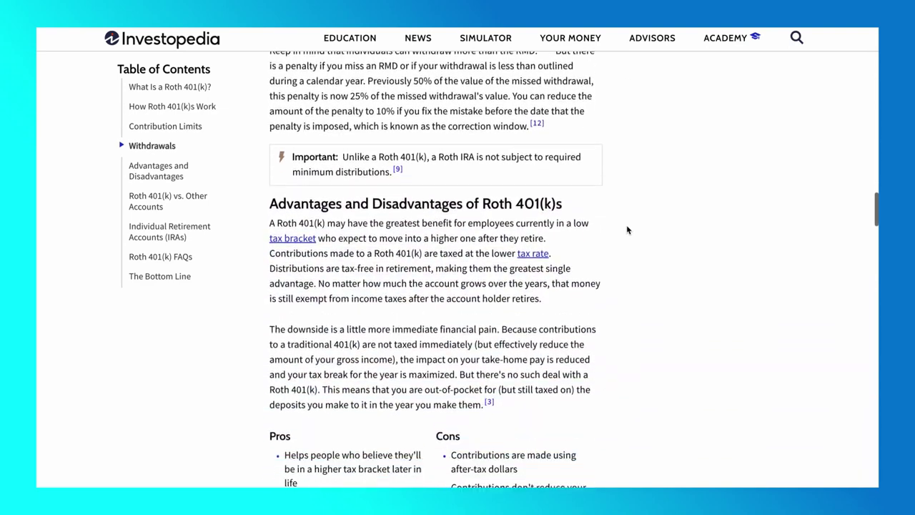
scroll(628, 230, "down", 6)
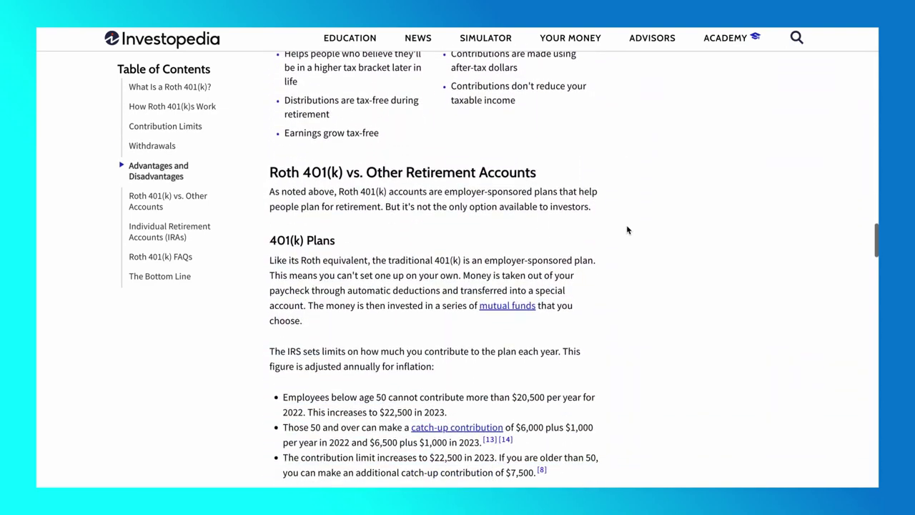
scroll(628, 230, "down", 4)
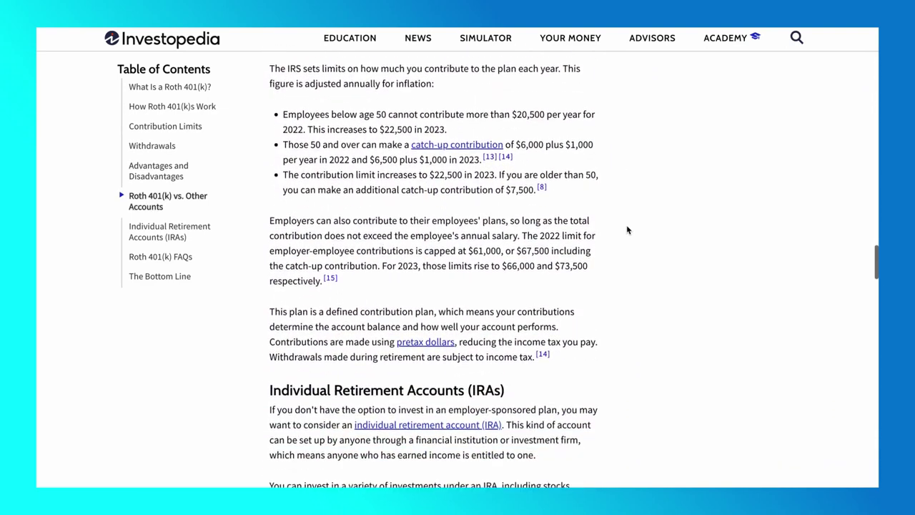
scroll(628, 230, "down", 8)
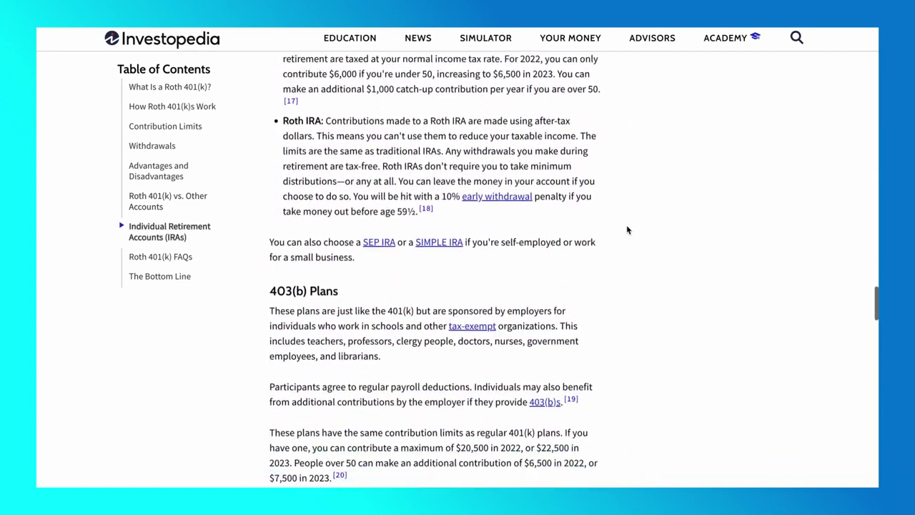
scroll(628, 229, "down", 4)
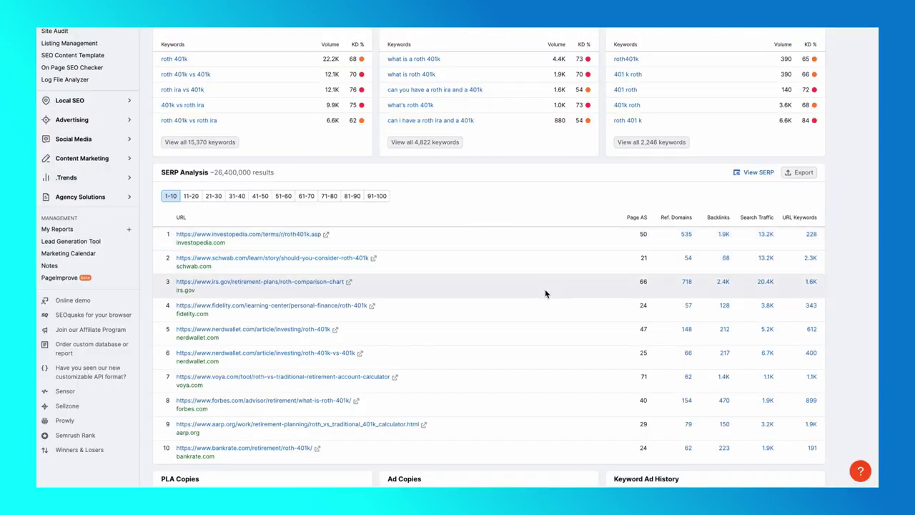
- Open the second-ranked Charles Schwab page from SERP Analysis and examine the headings and subtopics of its Roth 401(k) article
left_click(379, 260)
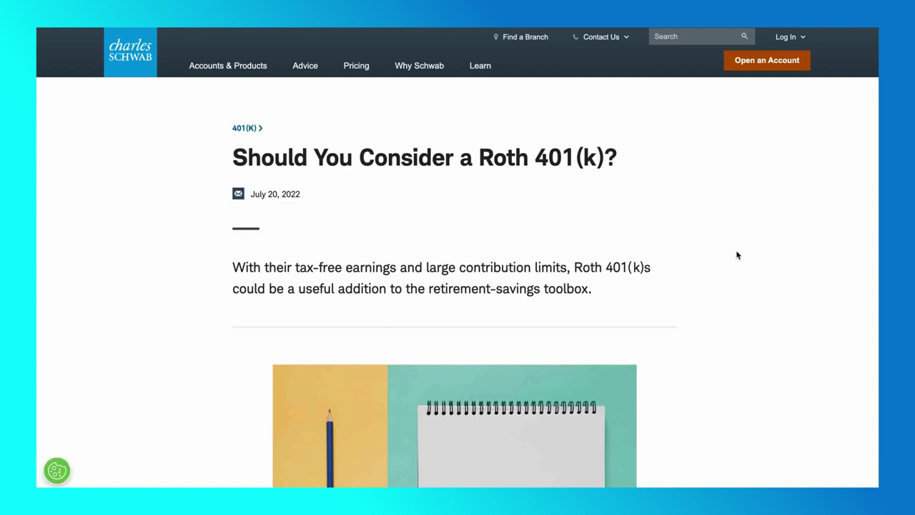
scroll(738, 255, "down", 5)
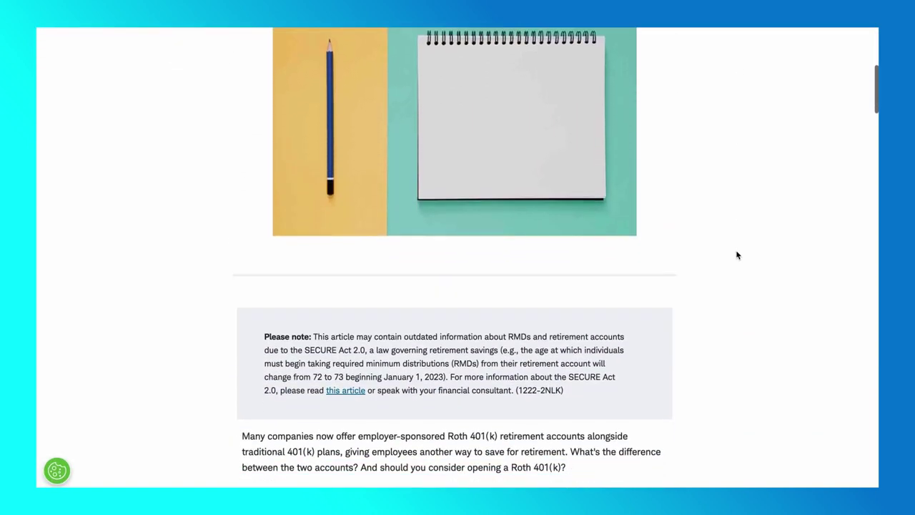
scroll(737, 255, "down", 8)
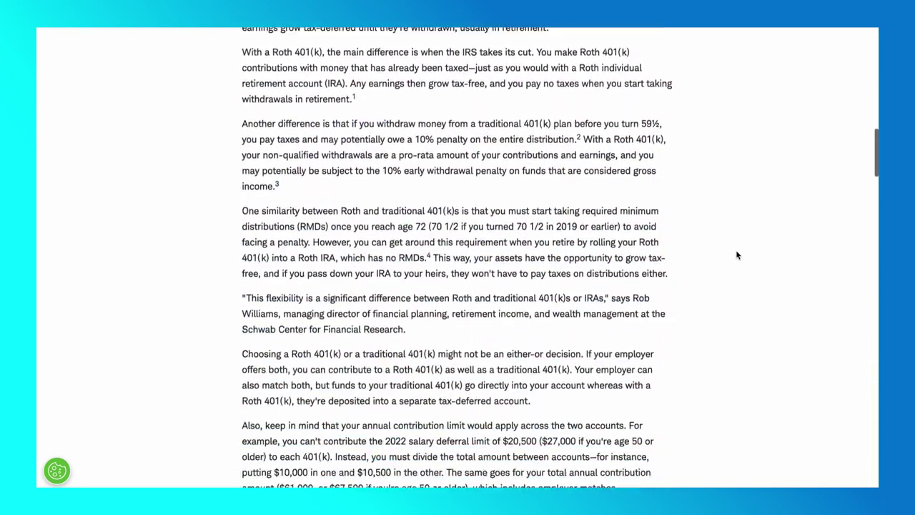
scroll(737, 256, "down", 7)
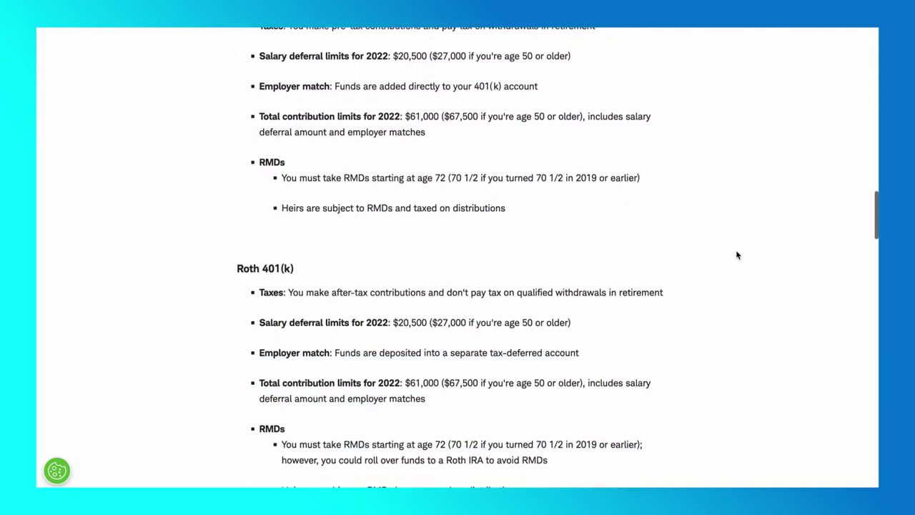
scroll(737, 256, "down", 8)
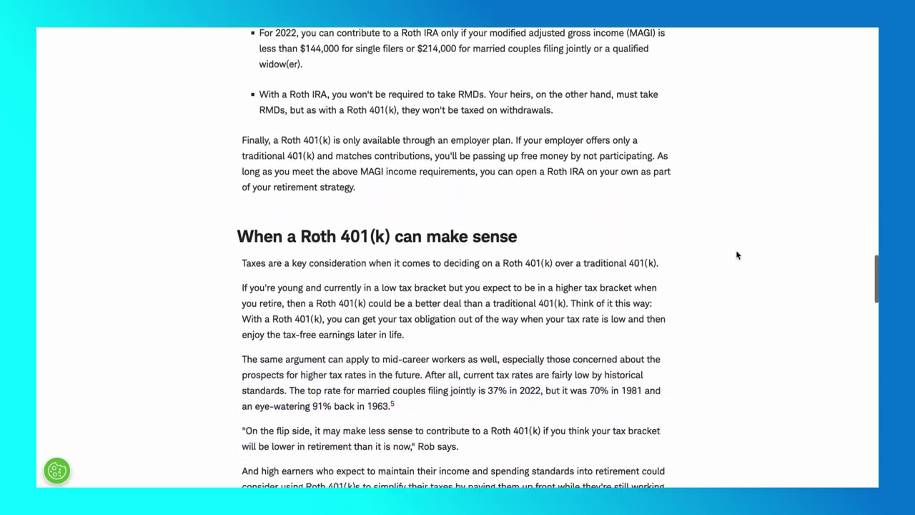
scroll(737, 255, "down", 5)
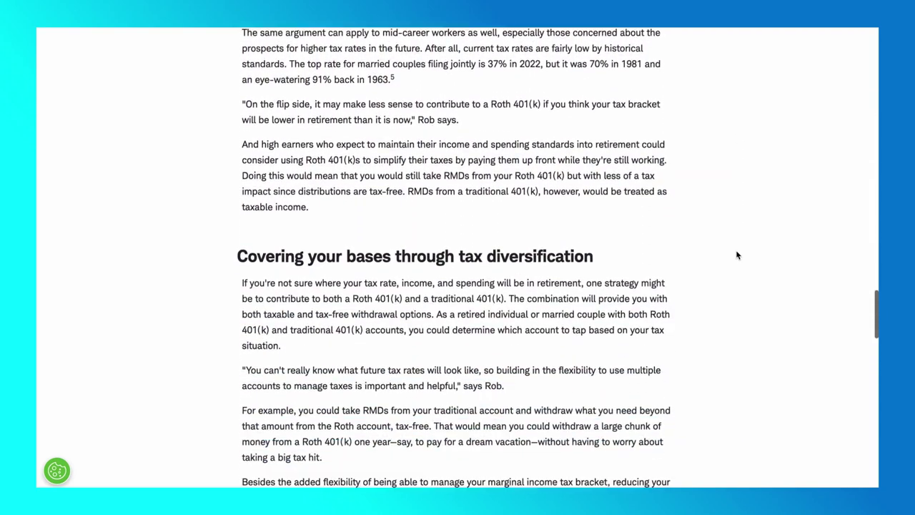
scroll(738, 255, "down", 5)
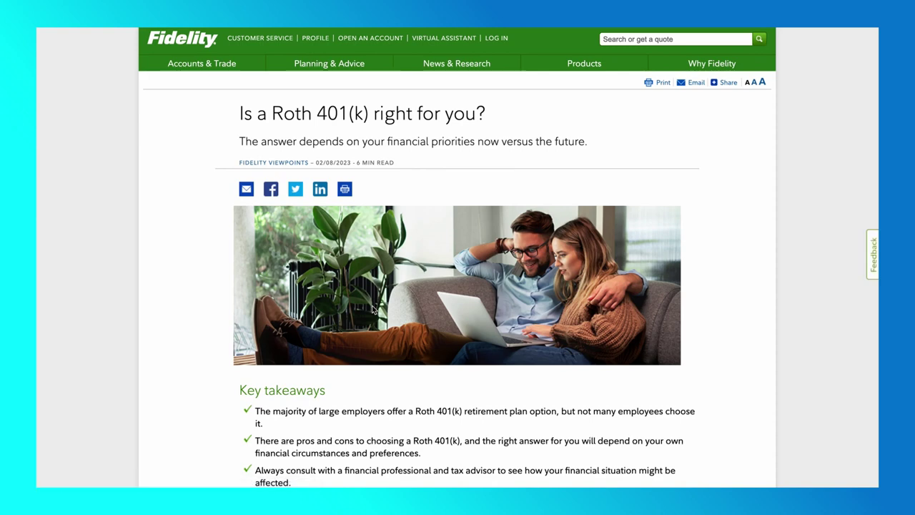
- Examine the headings and subtopics of Fidelity's article "Is a Roth 401(k) right for you?" down to its bottom-line section
scroll(143, 291, "down", 5)
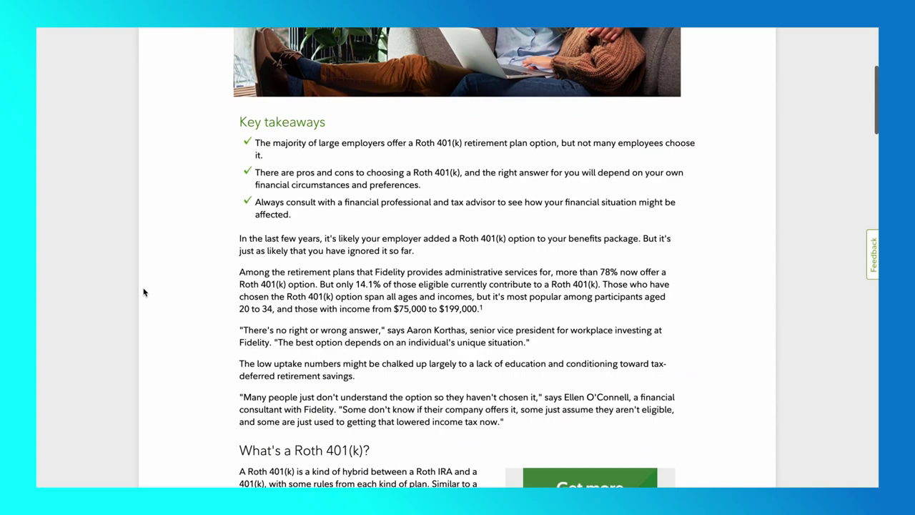
scroll(143, 292, "down", 3)
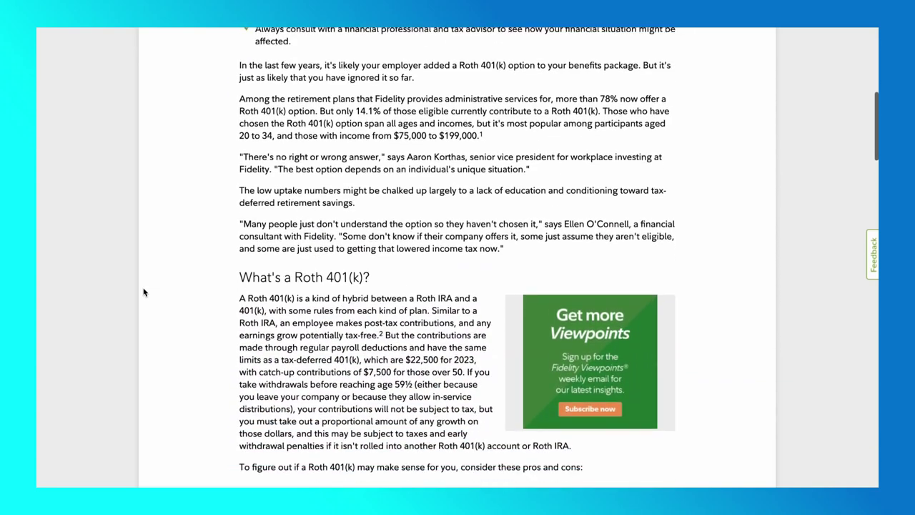
scroll(143, 291, "down", 8)
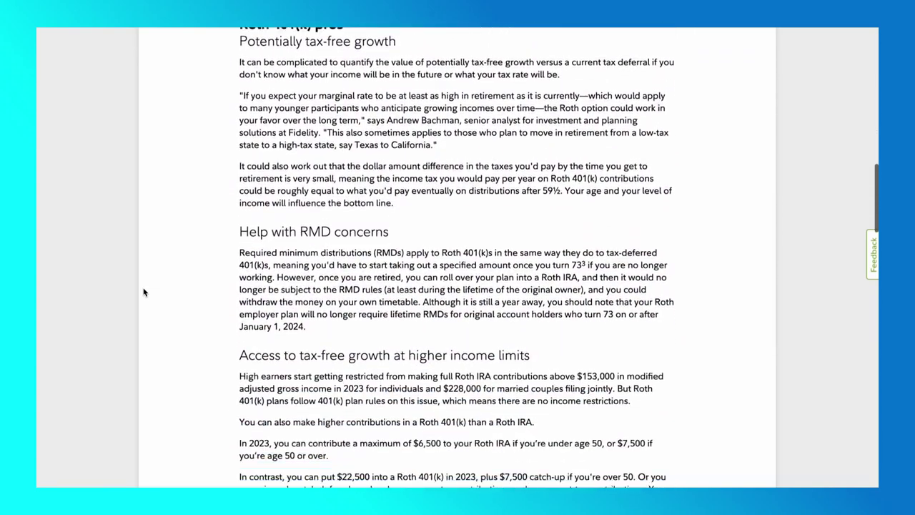
scroll(143, 292, "down", 9)
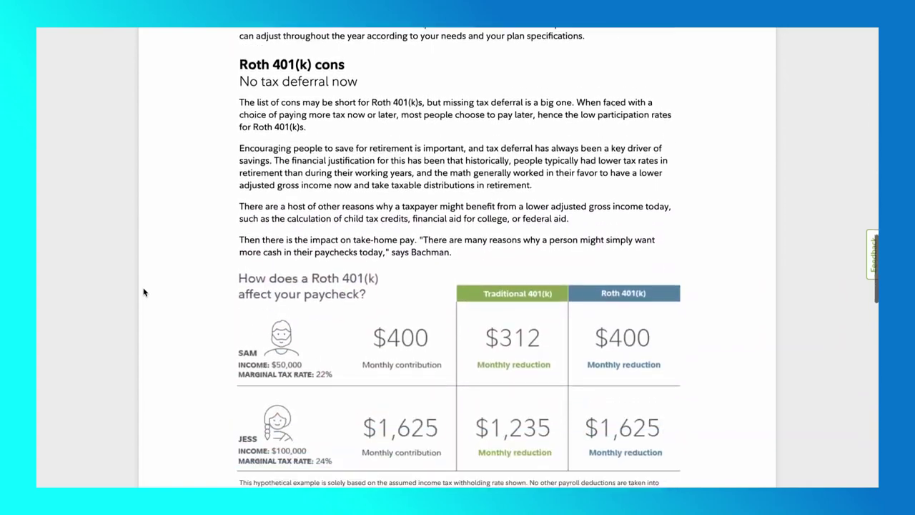
scroll(143, 292, "down", 6)
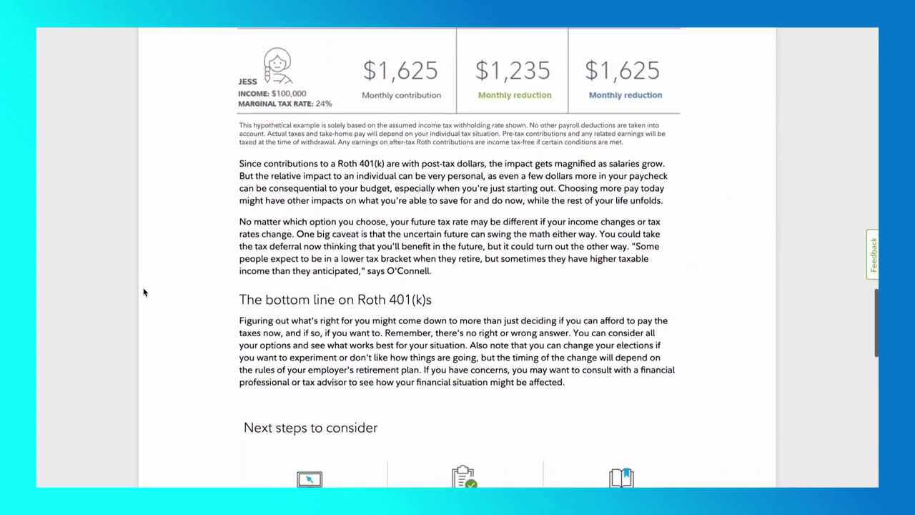
scroll(143, 292, "down", 4)
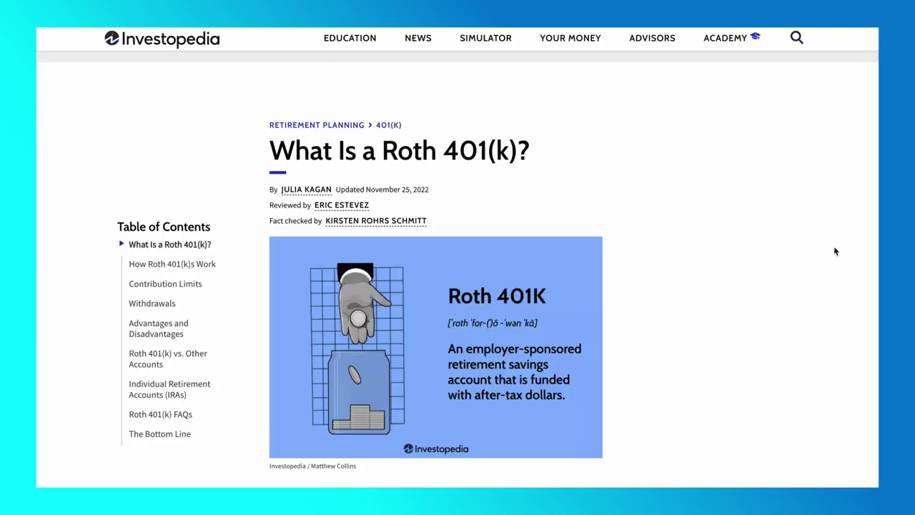
- Review how Investopedia's "What Is a Roth 401(k)?" article is structured, from its definition and key takeaways through contribution limits, withdrawal rules, and pros and cons
scroll(835, 251, "down", 1)
scroll(834, 247, "down", 3)
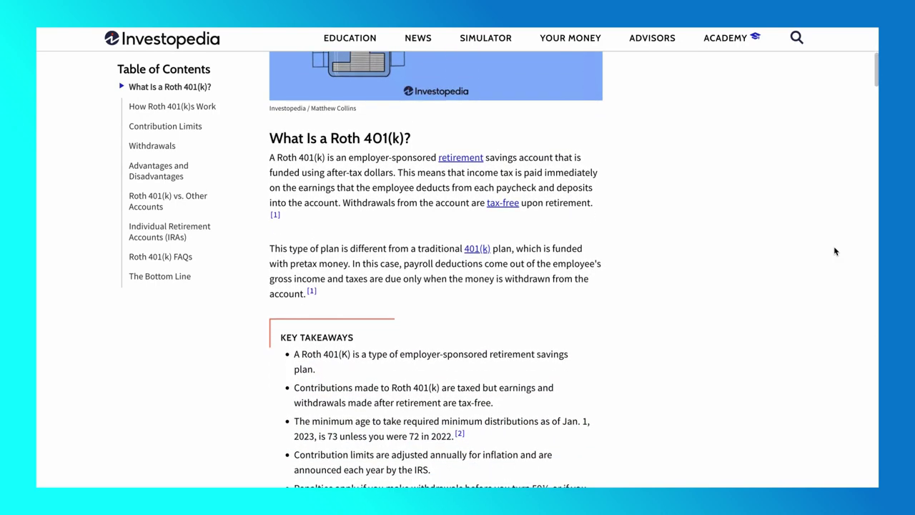
scroll(835, 252, "down", 1)
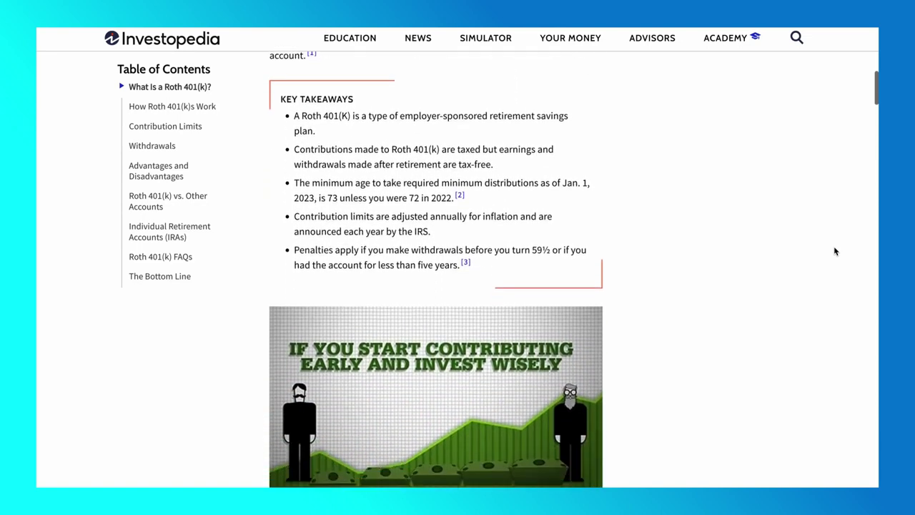
scroll(834, 251, "down", 1)
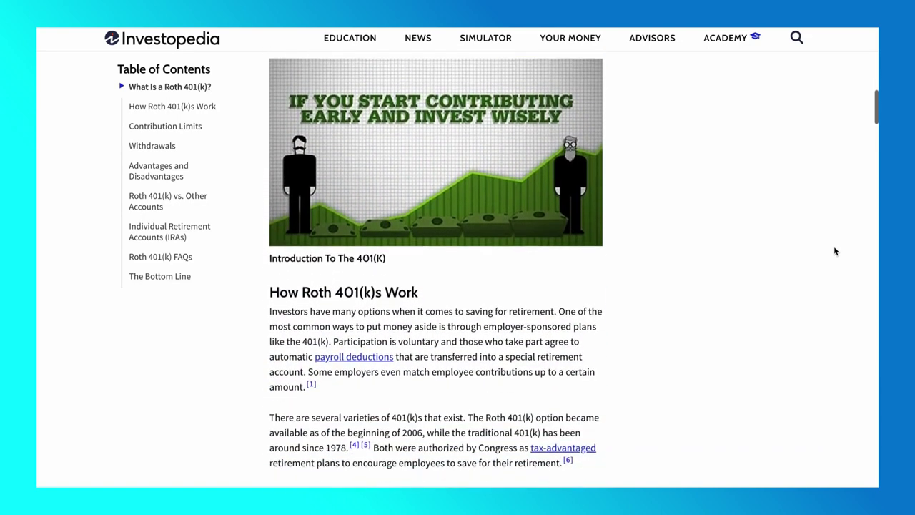
scroll(835, 251, "down", 1)
scroll(834, 251, "down", 1)
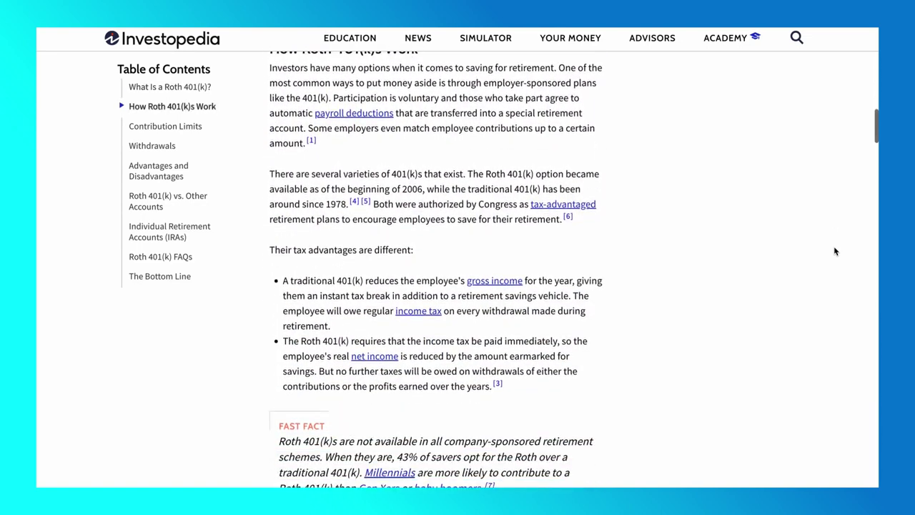
scroll(835, 251, "down", 4)
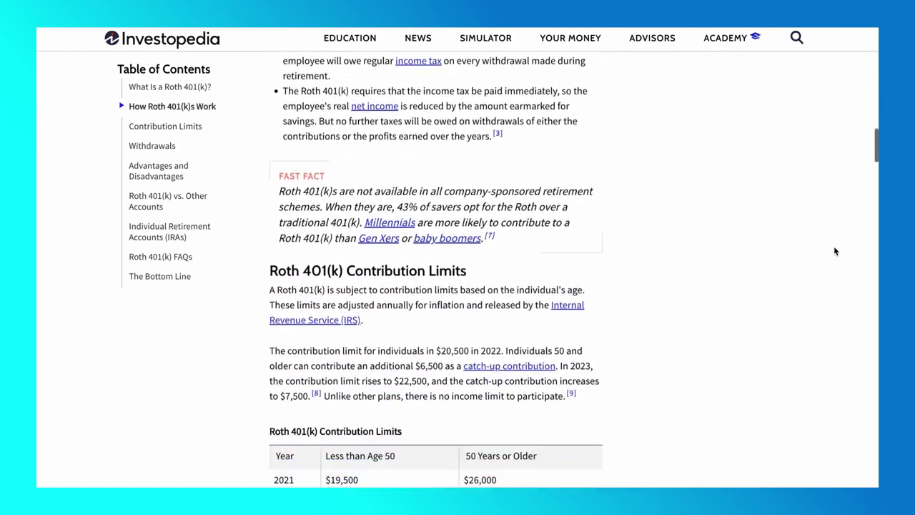
scroll(835, 251, "down", 2)
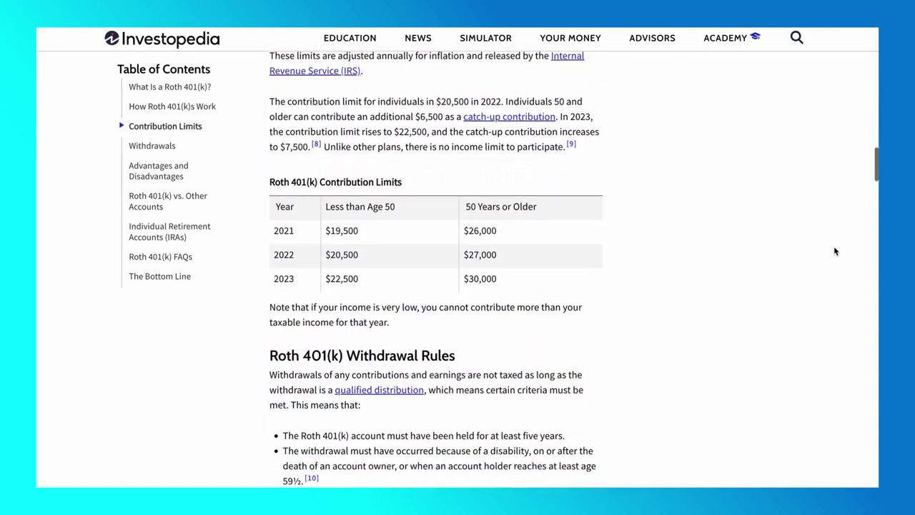
scroll(835, 251, "down", 1)
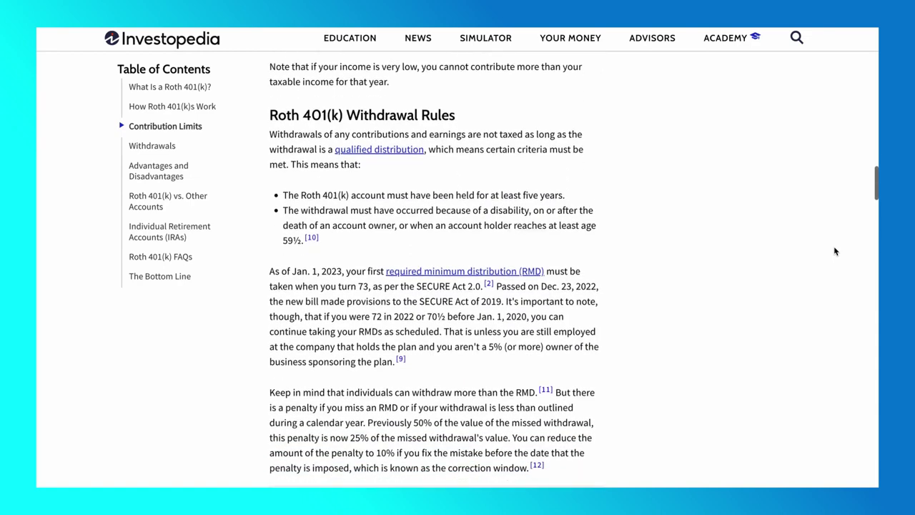
scroll(835, 251, "down", 4)
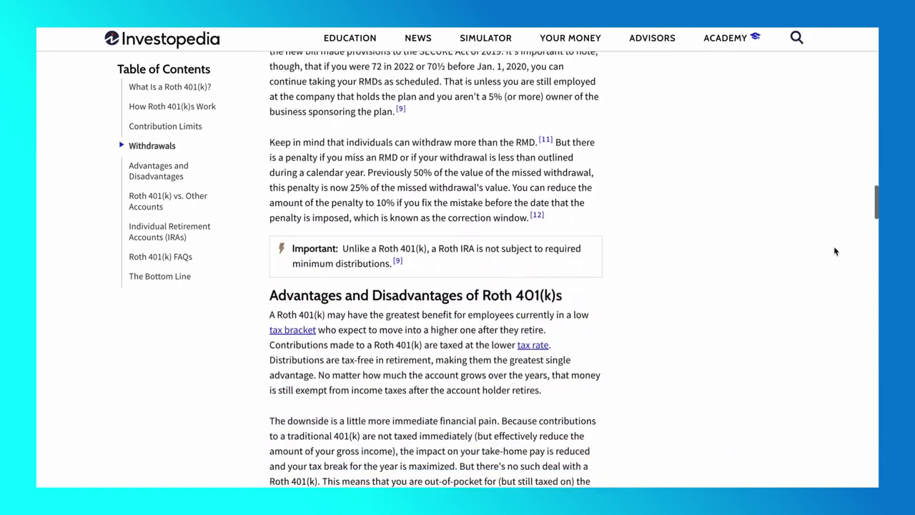
scroll(835, 250, "down", 4)
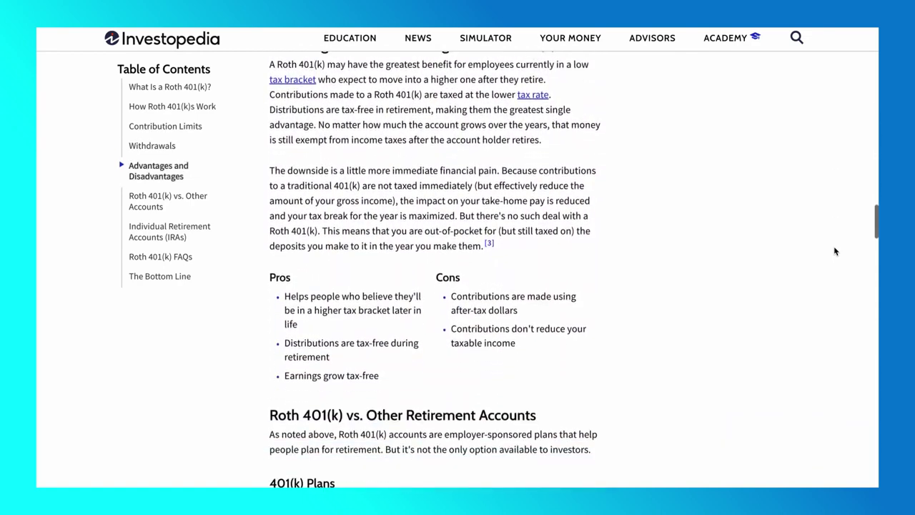
- Review the Investopedia article's comparison with other retirement accounts and its question-style FAQ headings down to The Bottom Line
scroll(835, 251, "down", 2)
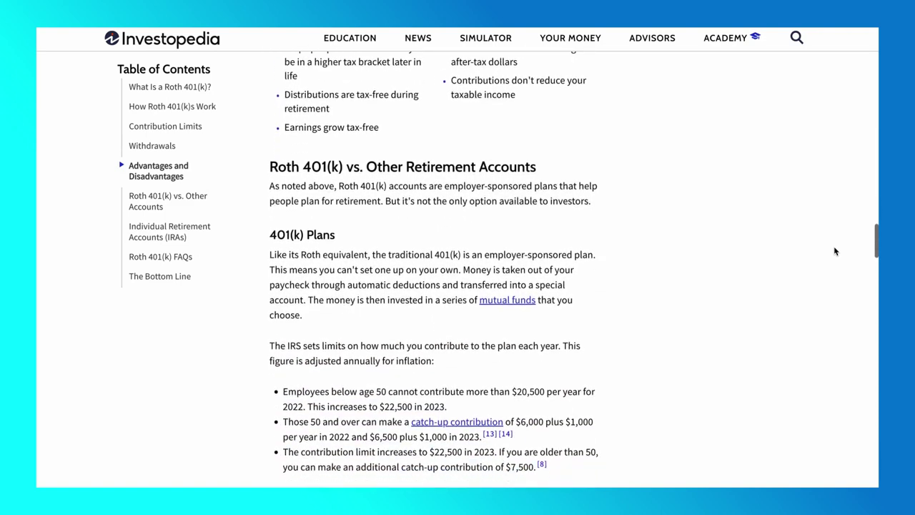
scroll(835, 251, "down", 4)
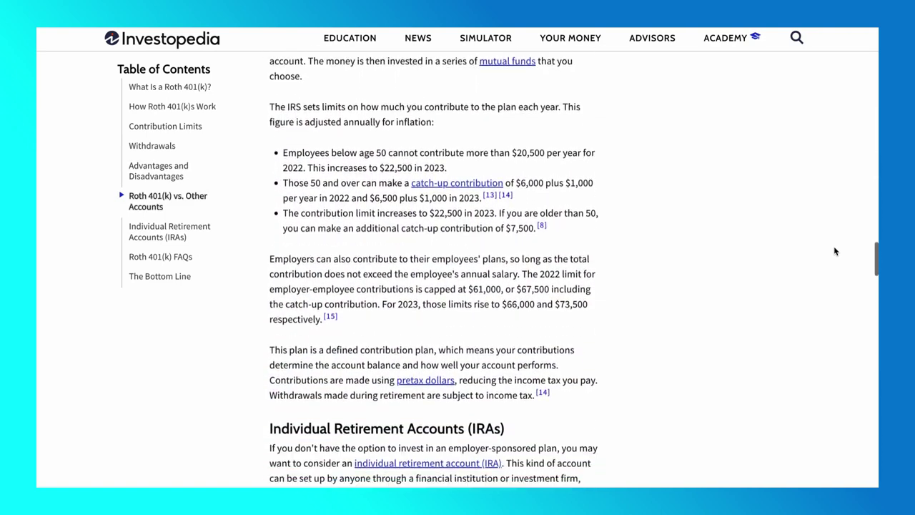
scroll(835, 251, "down", 2)
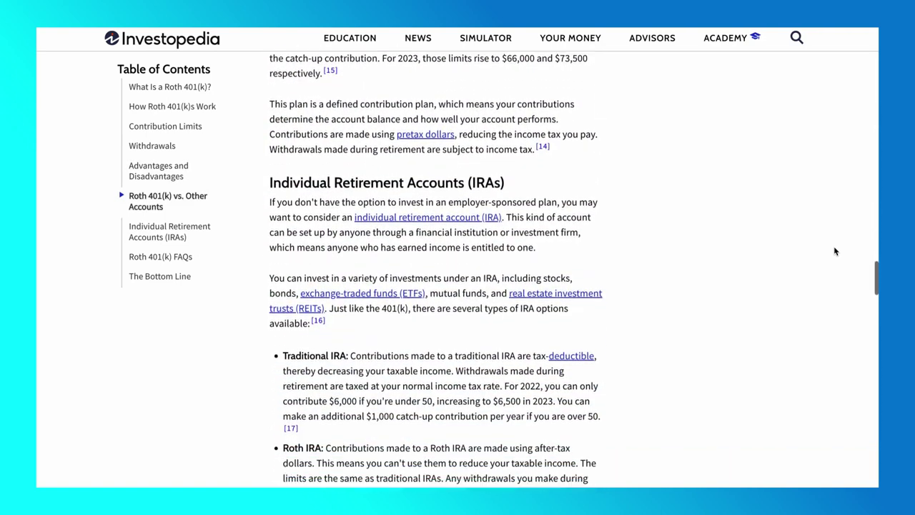
scroll(835, 251, "down", 4)
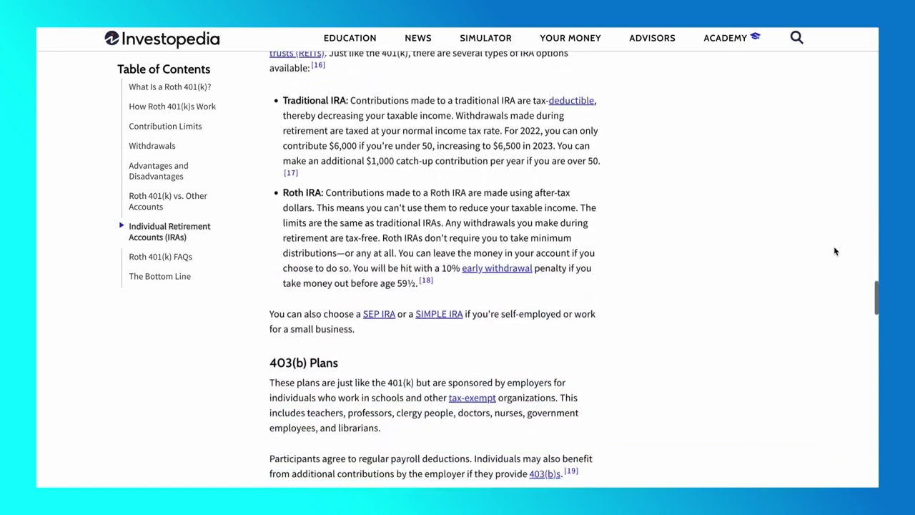
scroll(835, 251, "down", 3)
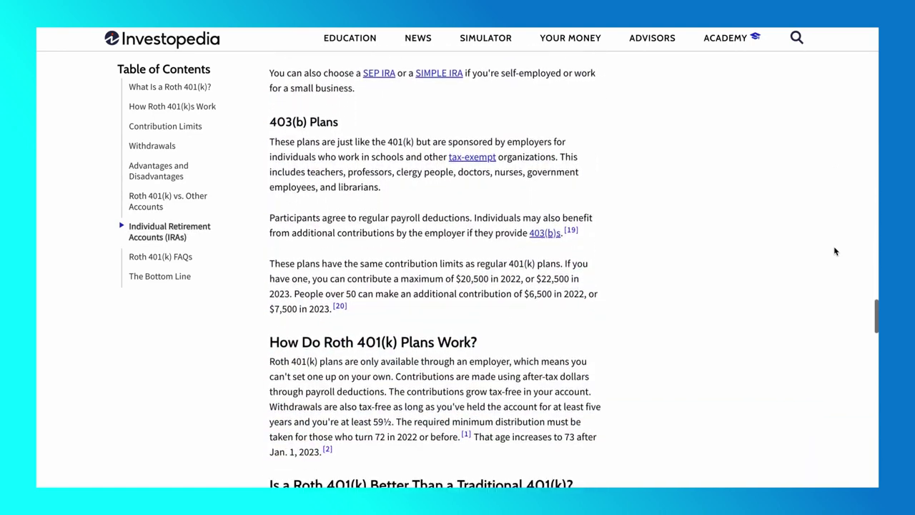
scroll(835, 251, "down", 4)
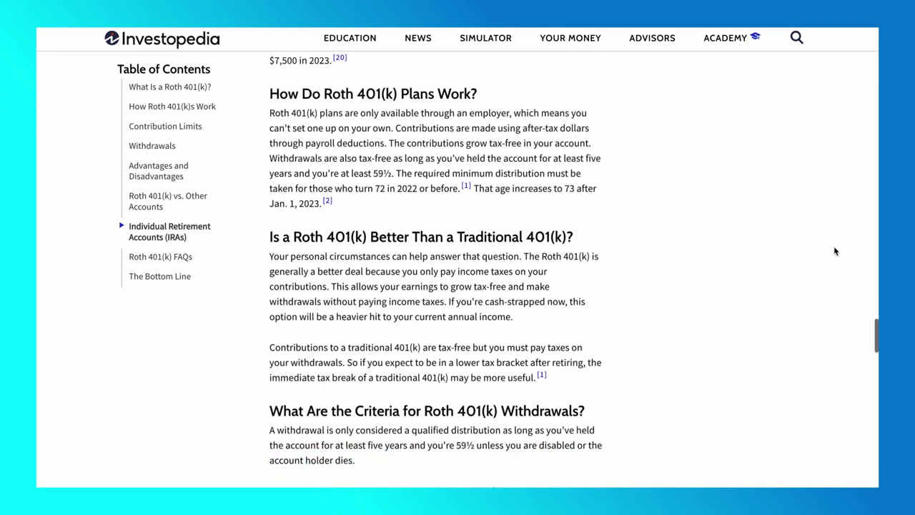
scroll(834, 251, "down", 4)
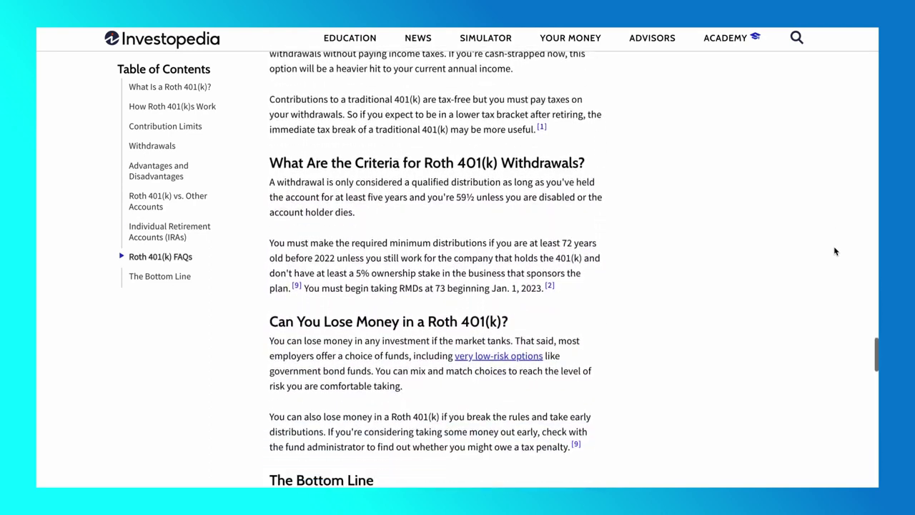
scroll(835, 251, "down", 2)
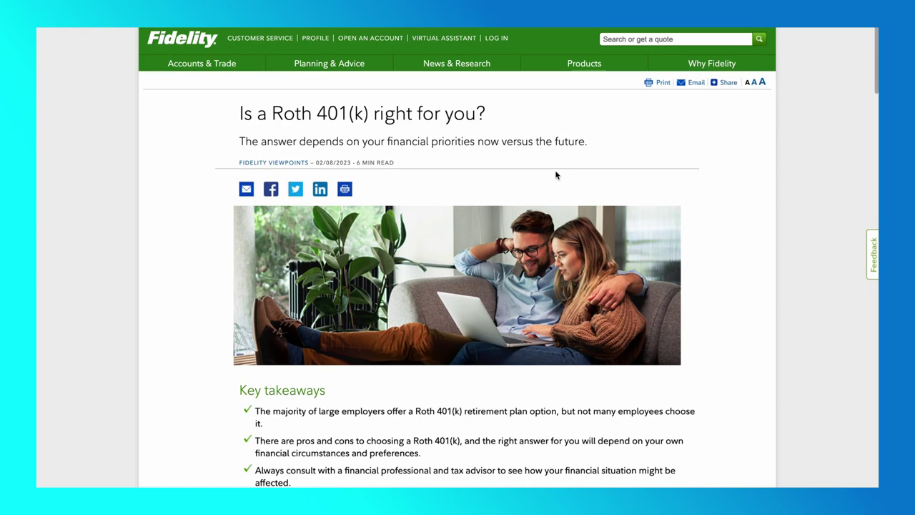
- Review Fidelity's "Is a Roth 401(k) right for you?" article for its key takeaways, definition, pros, cons, paycheck comparison and bottom-line section
scroll(556, 175, "down", 1)
scroll(557, 175, "down", 3)
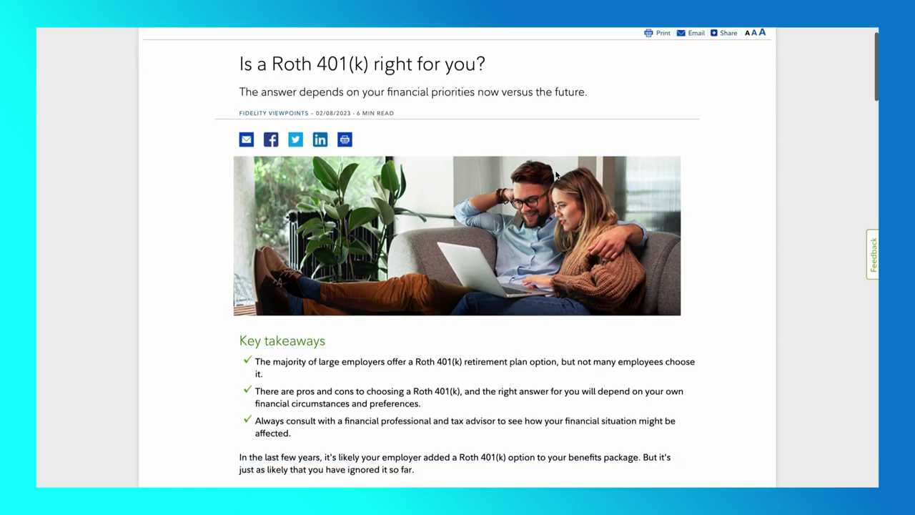
scroll(555, 175, "down", 2)
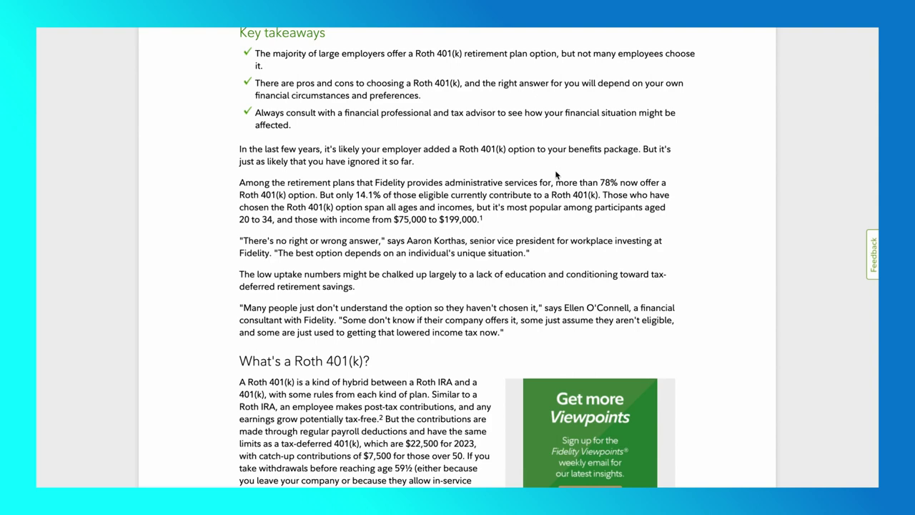
scroll(556, 175, "down", 1)
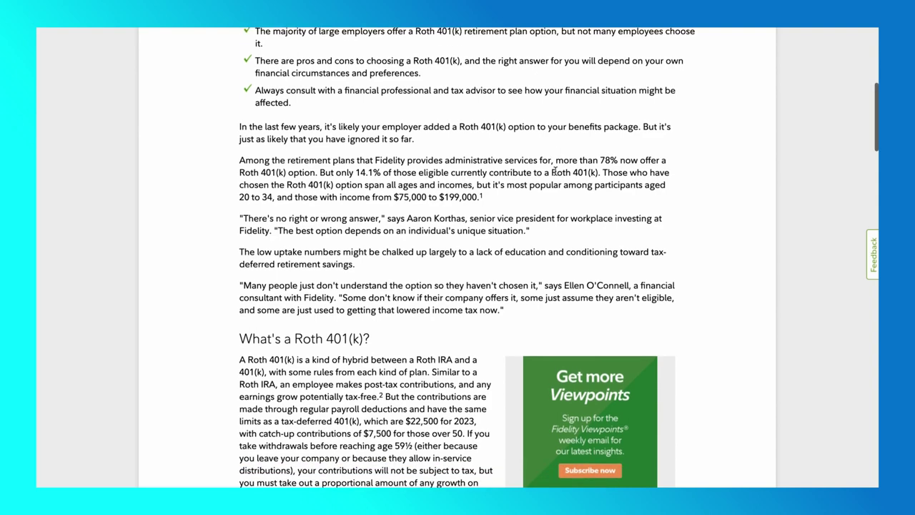
scroll(556, 172, "down", 3)
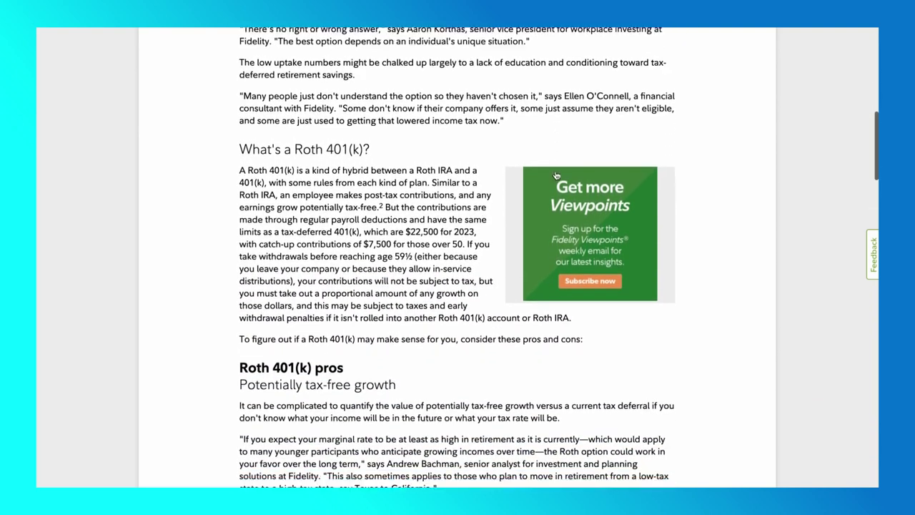
scroll(556, 175, "down", 3)
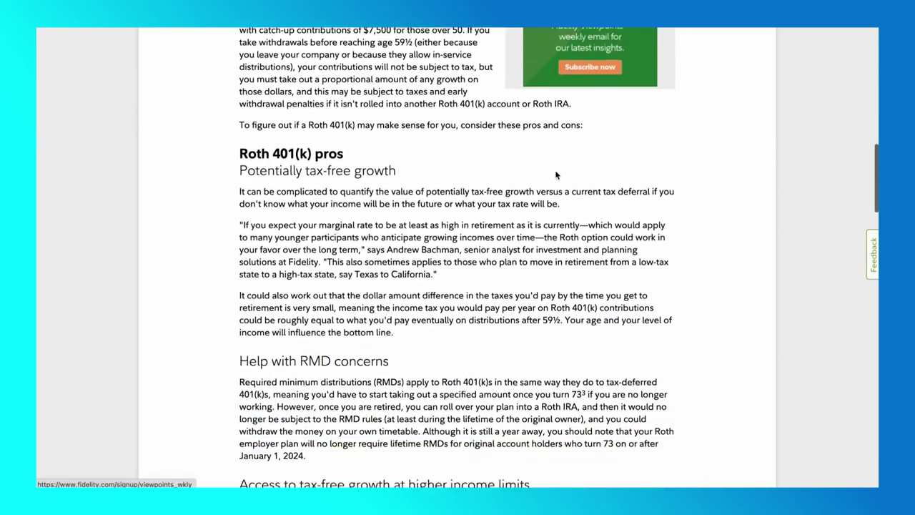
scroll(556, 175, "down", 3)
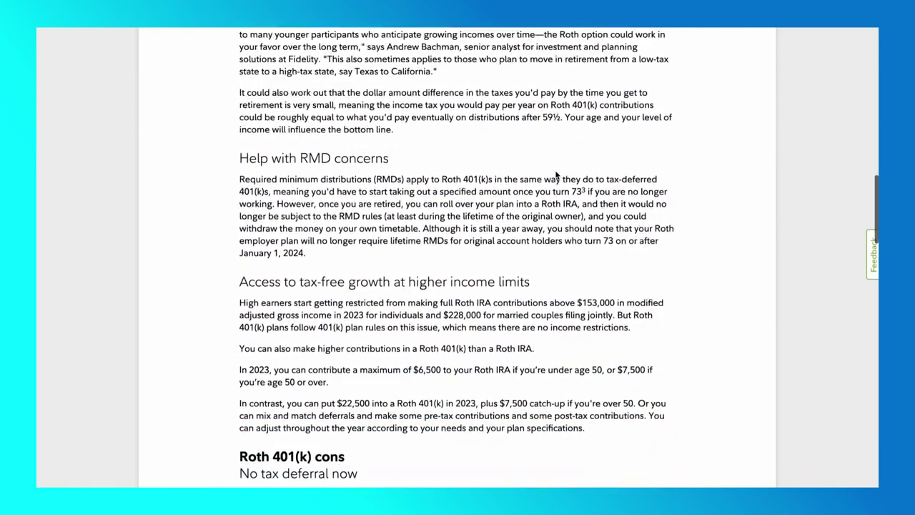
scroll(556, 175, "down", 3)
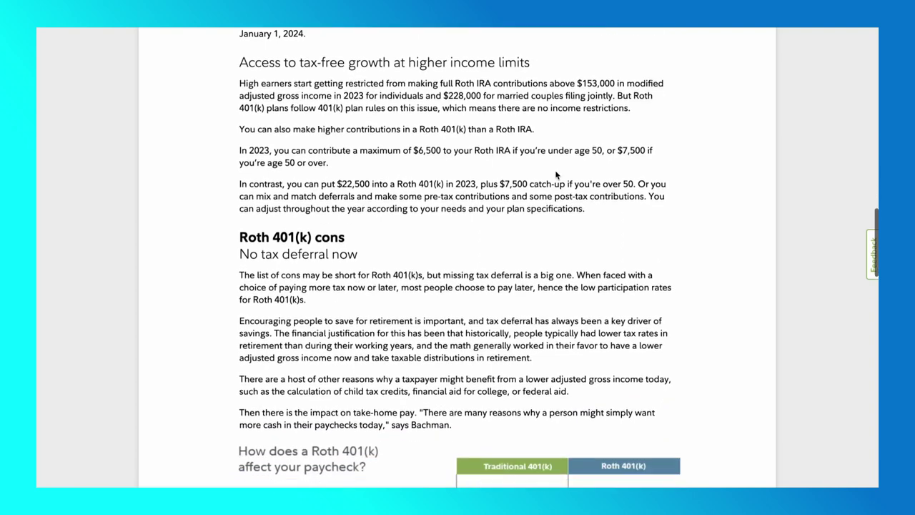
scroll(557, 175, "down", 3)
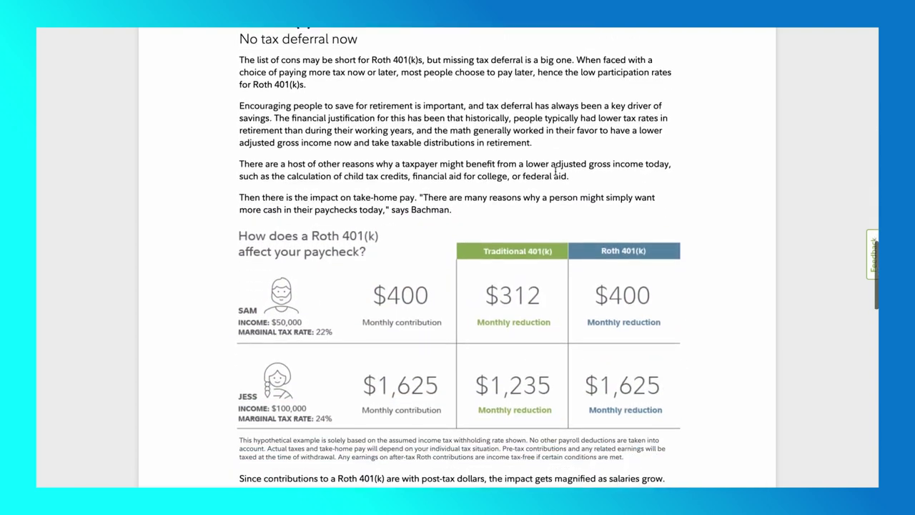
scroll(556, 175, "down", 3)
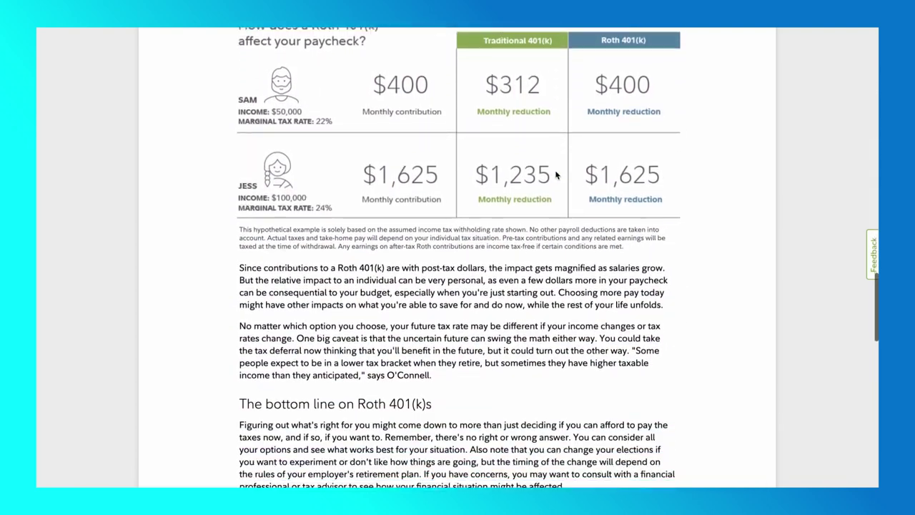
scroll(557, 175, "down", 3)
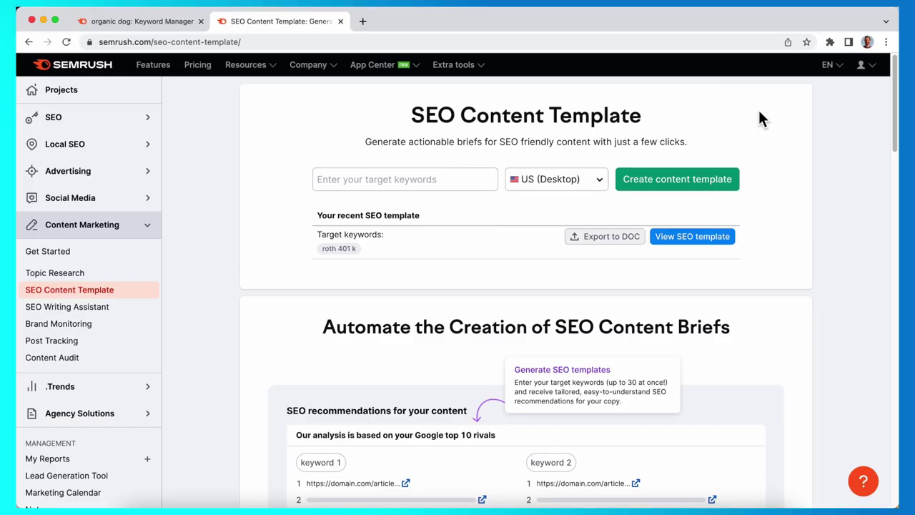
- Create an SEO content template in Semrush for the target keyword roth 401(k) with US (Desktop) as the location
left_click(461, 178)
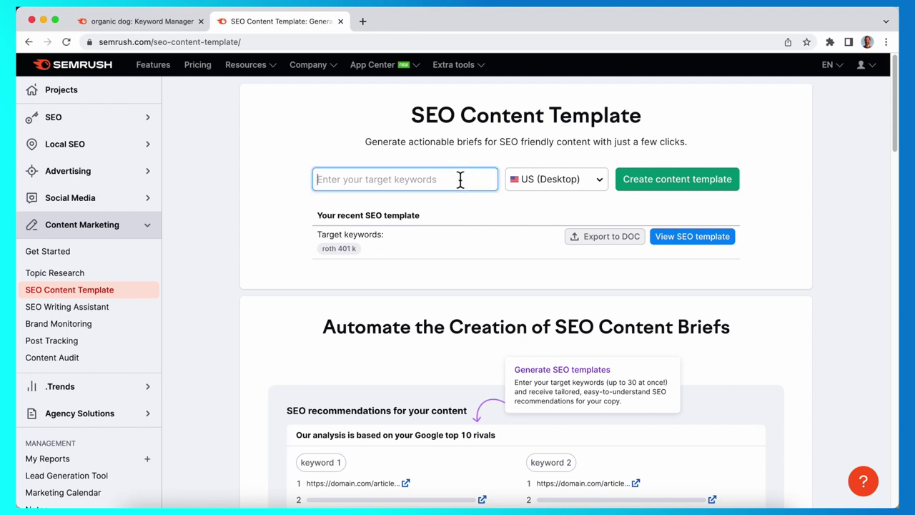
type("roth 401(k)")
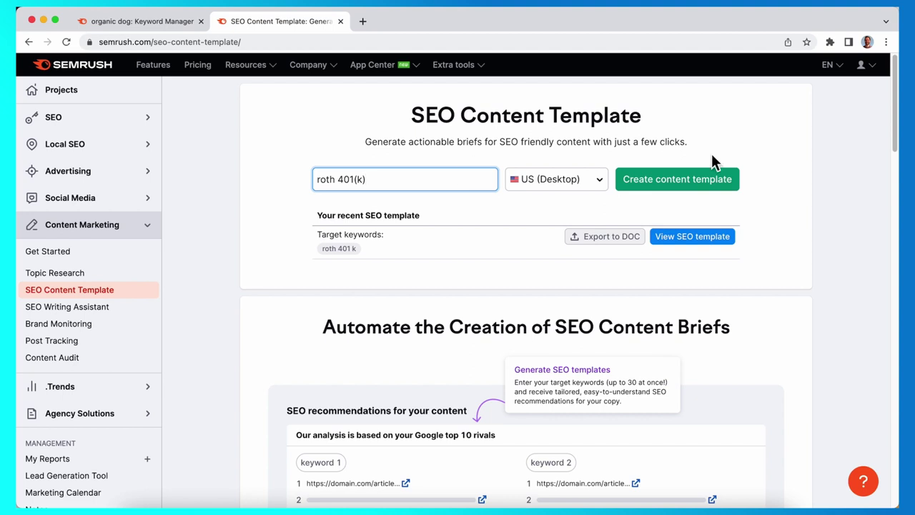
left_click(731, 184)
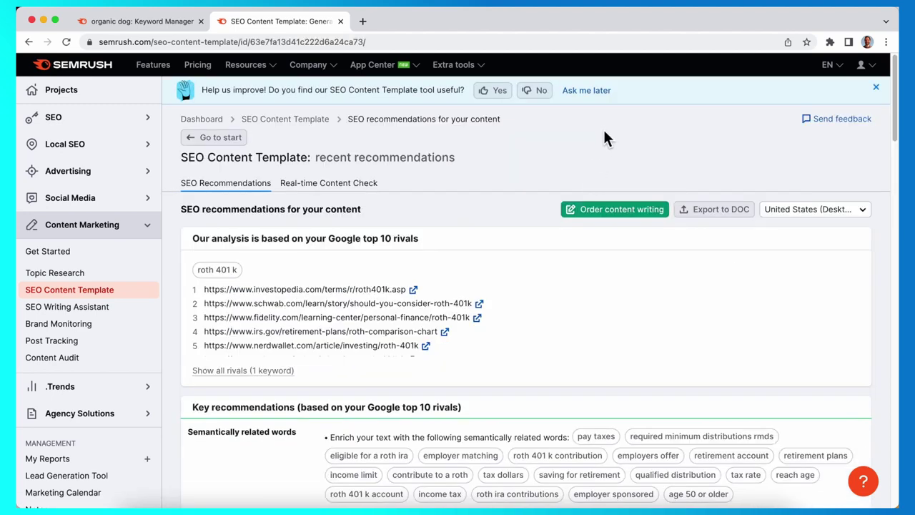
- Examine the template's rivals, semantically related words, backlink sources, readability and text length recommendations, and how competitors use the target keyword
scroll(609, 143, "down", 2)
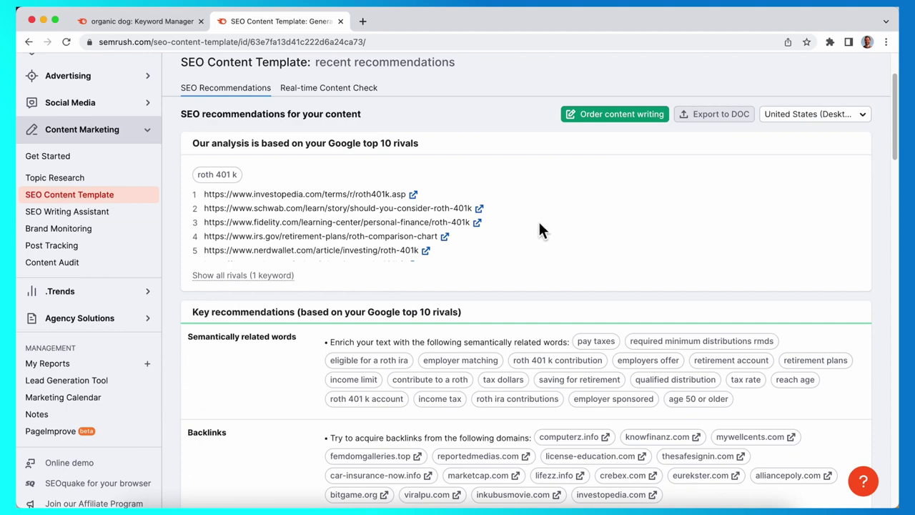
scroll(562, 213, "down", 2)
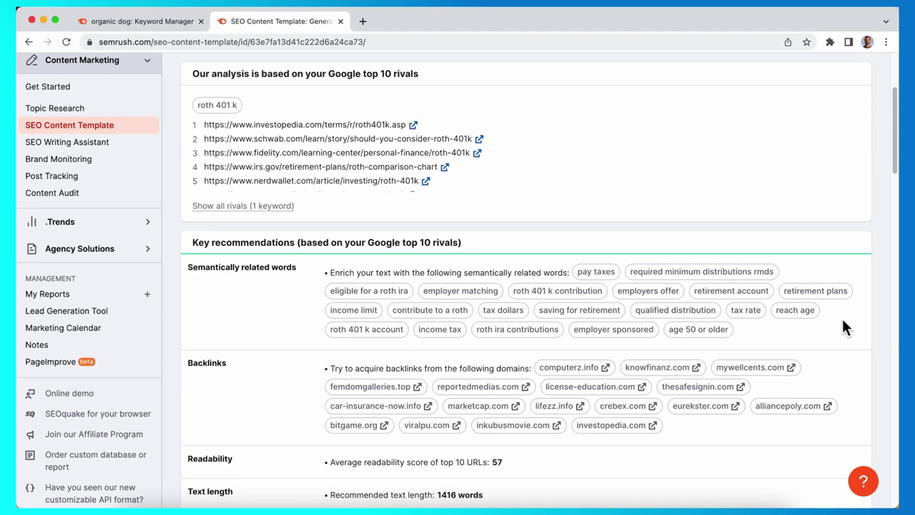
scroll(844, 322, "down", 3)
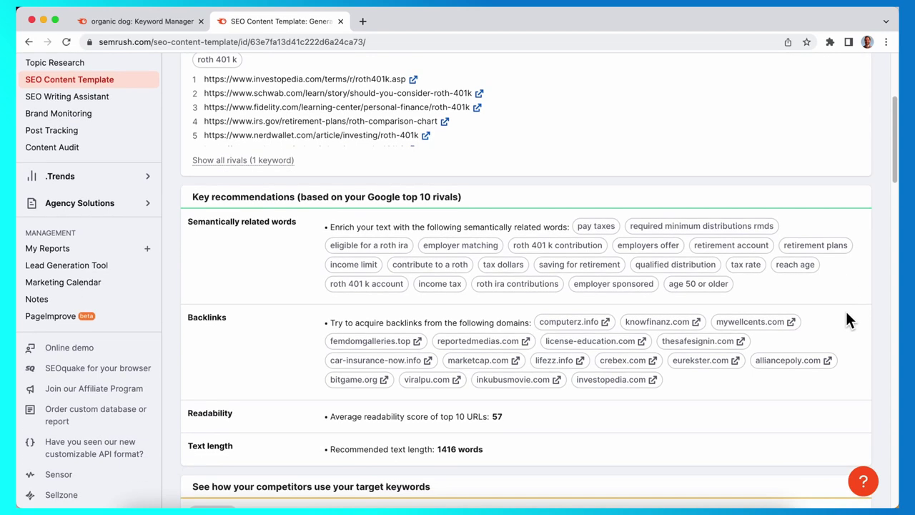
scroll(846, 320, "down", 2)
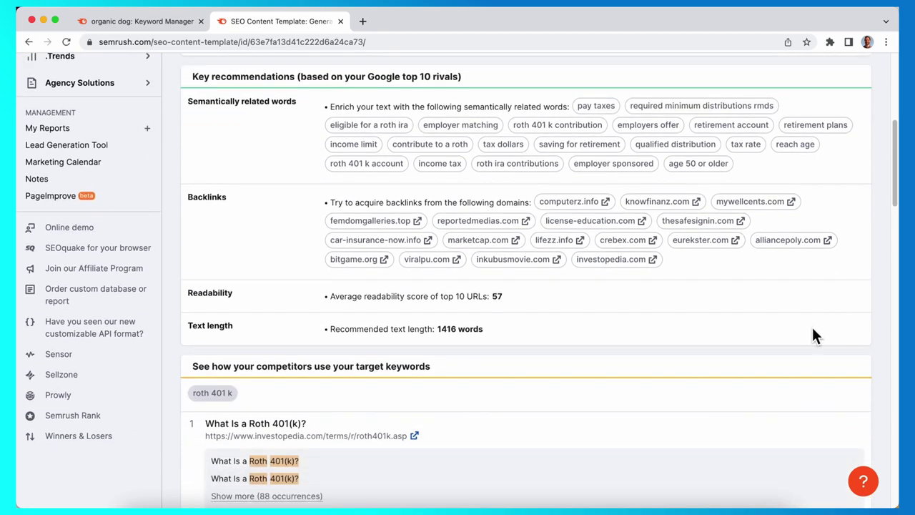
scroll(794, 340, "down", 5)
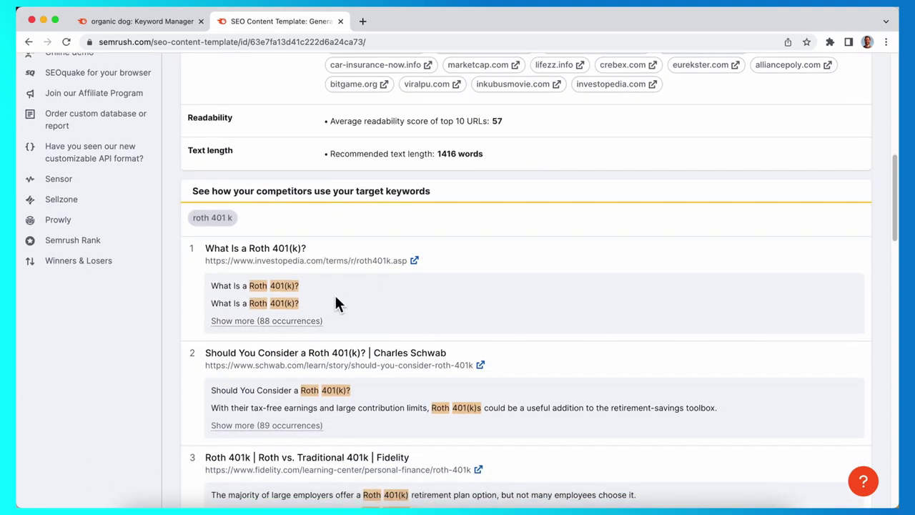
- Review how the top-ranking competitors use roth 401 k, then return to the template's key recommendations
scroll(340, 304, "down", 4)
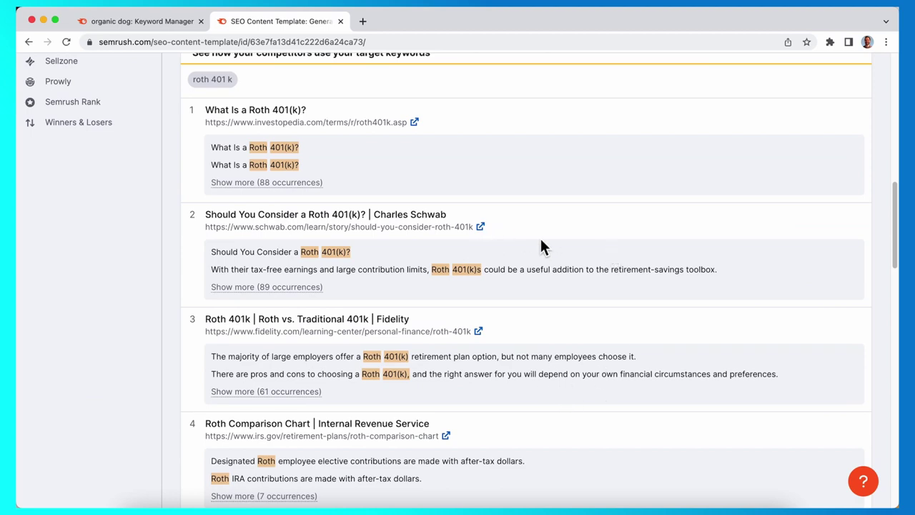
scroll(604, 259, "up", 8)
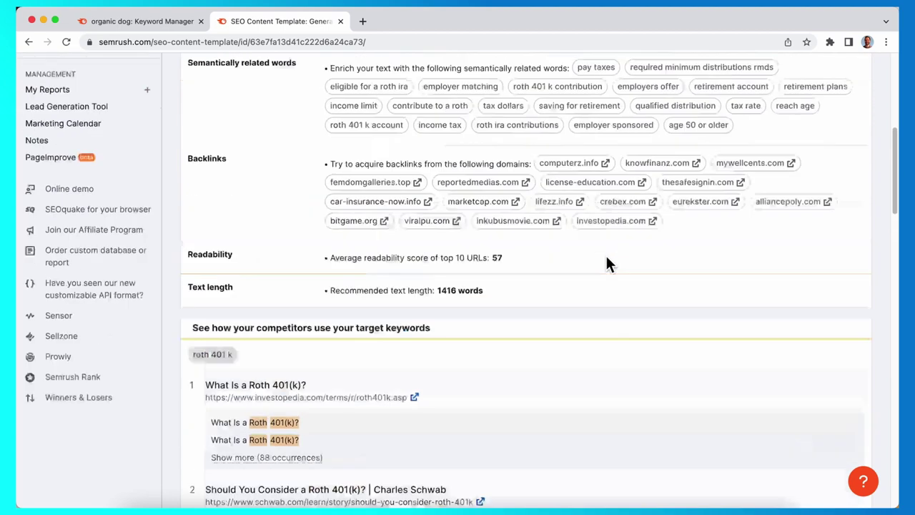
scroll(166, 319, "up", 6)
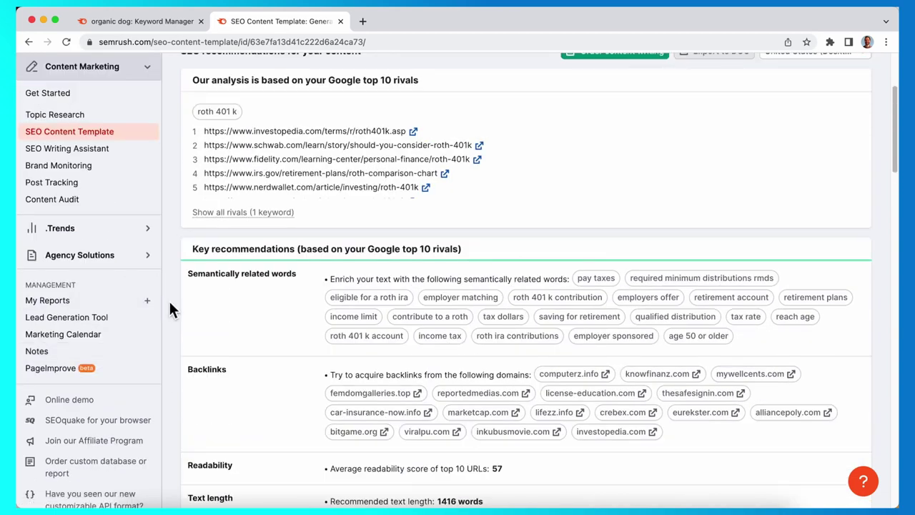
- Start a quick check from the roth 401 k template in the SEO Writing Assistant and paste in Fidelity's "Is a Roth 401(k) right for you?" article
left_click(106, 151)
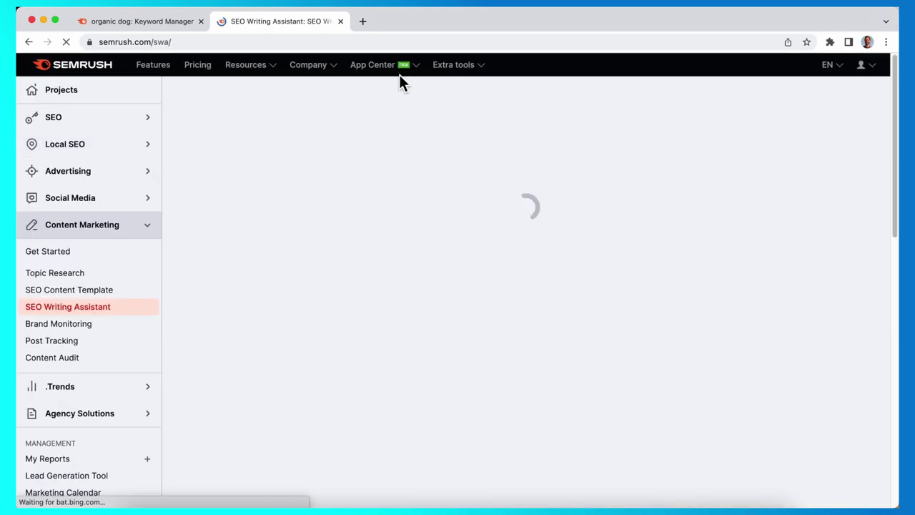
scroll(343, 179, "down", 1)
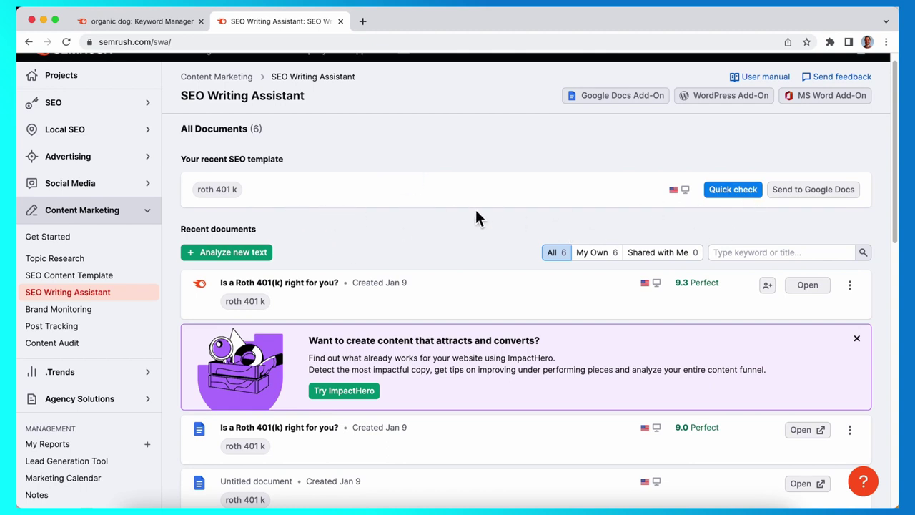
scroll(480, 215, "down", 1)
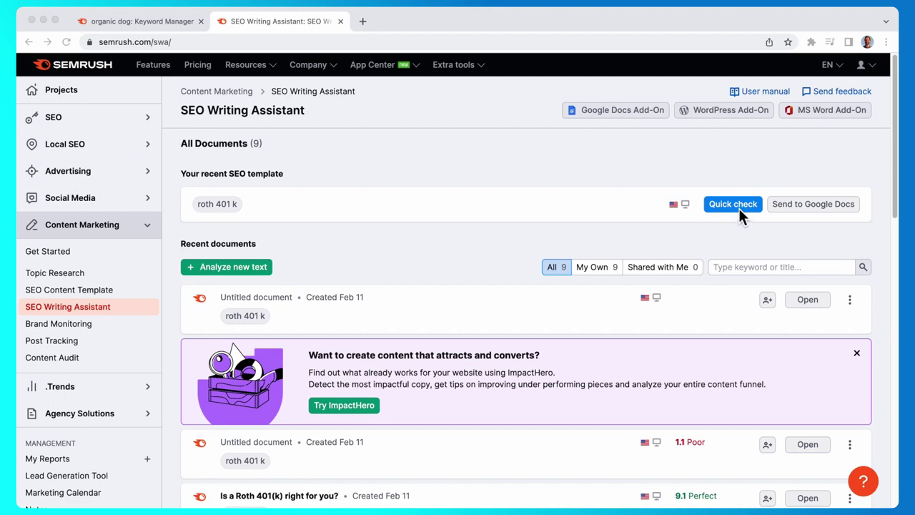
left_click(750, 215)
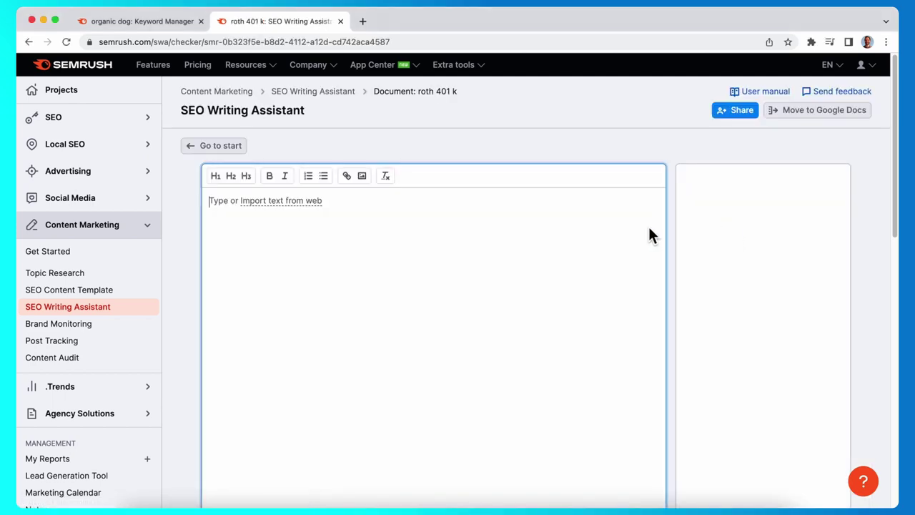
key("super+v")
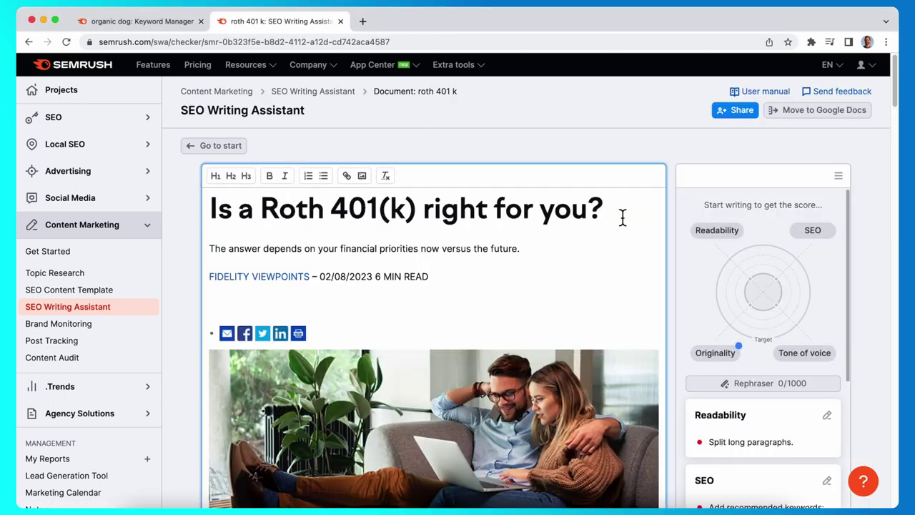
- Review the pasted article's overall score and its readability, SEO and tone of voice suggestions
scroll(693, 150, "down", 2)
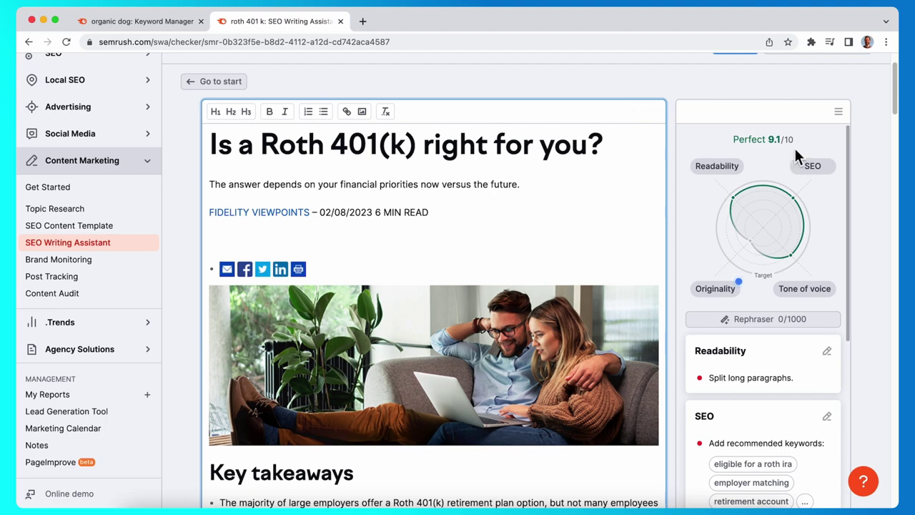
scroll(866, 176, "down", 2)
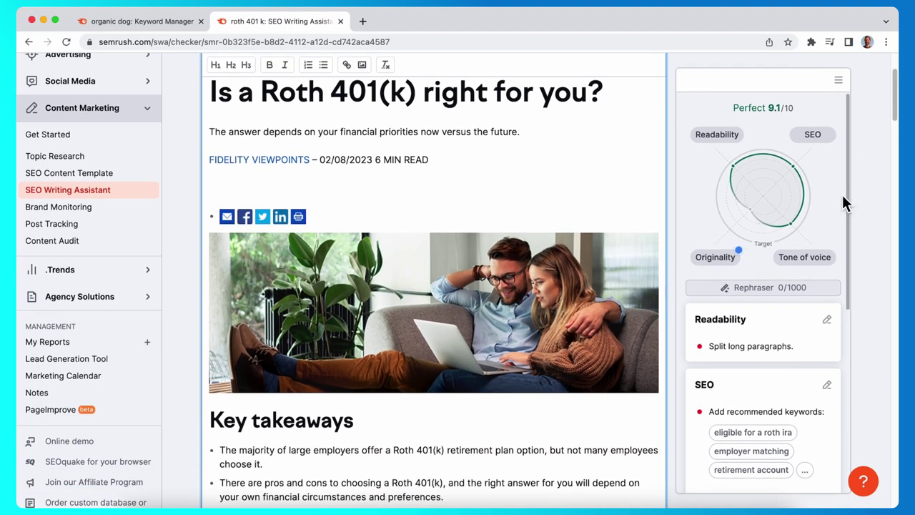
scroll(855, 207, "down", 2)
scroll(824, 301, "down", 3)
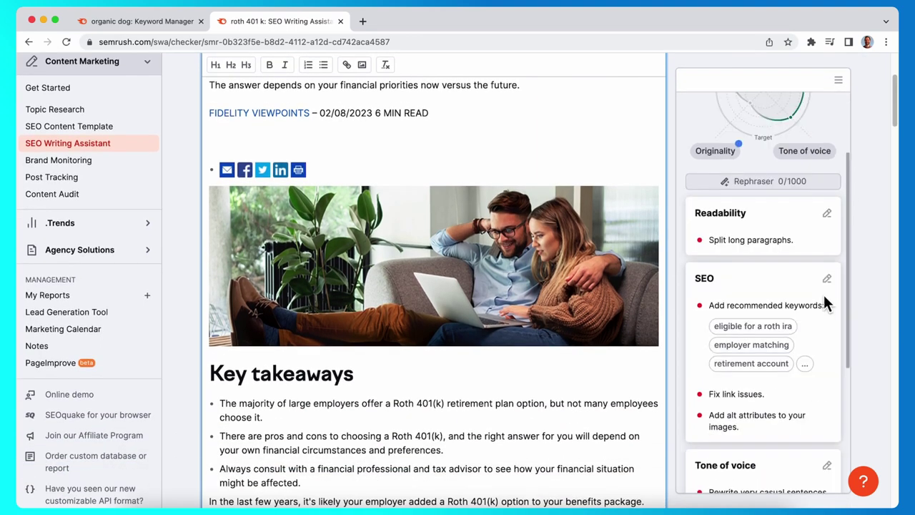
scroll(823, 304, "down", 1)
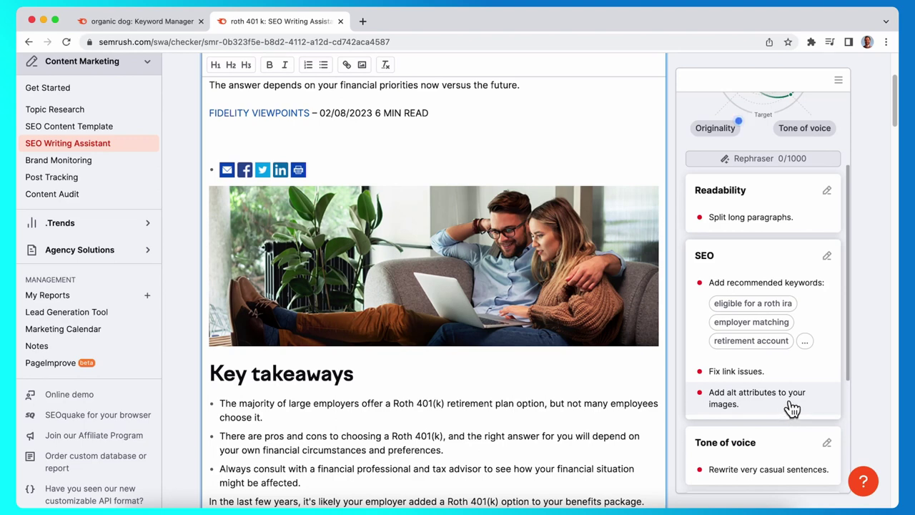
scroll(830, 302, "up", 5)
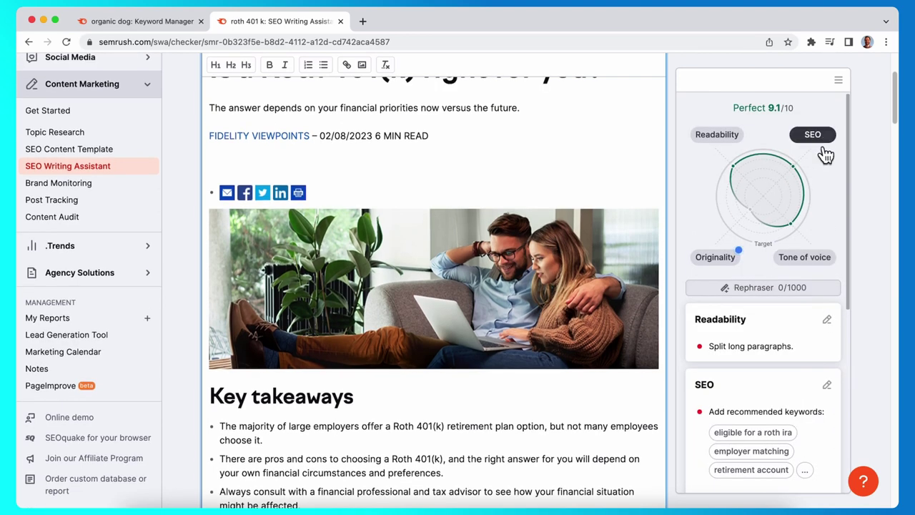
- Open the article's detailed SEO recommendations and examine the target keywords and recommended keywords
left_click(737, 139)
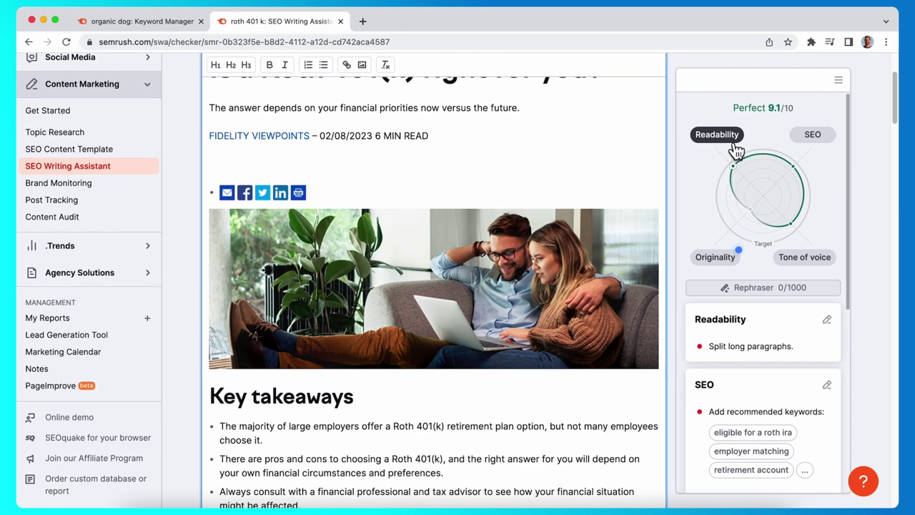
left_click(837, 152)
scroll(835, 241, "down", 1)
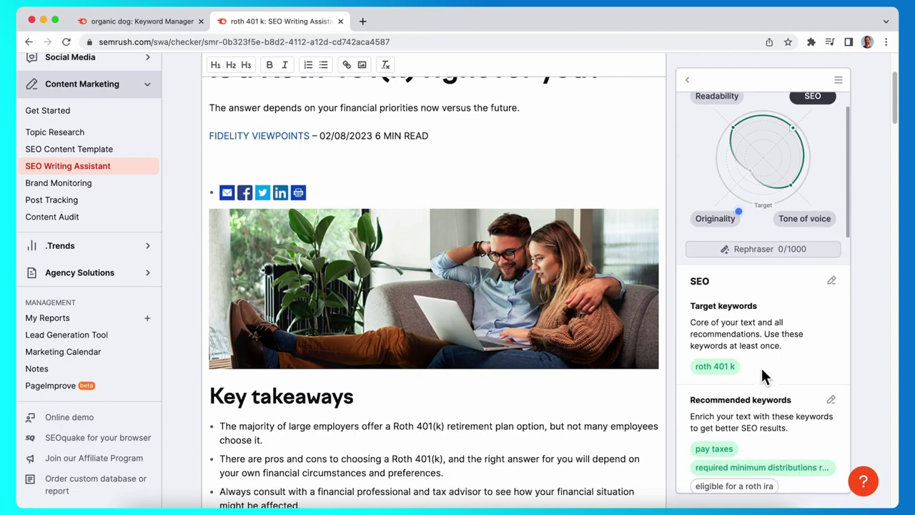
scroll(761, 366, "down", 2)
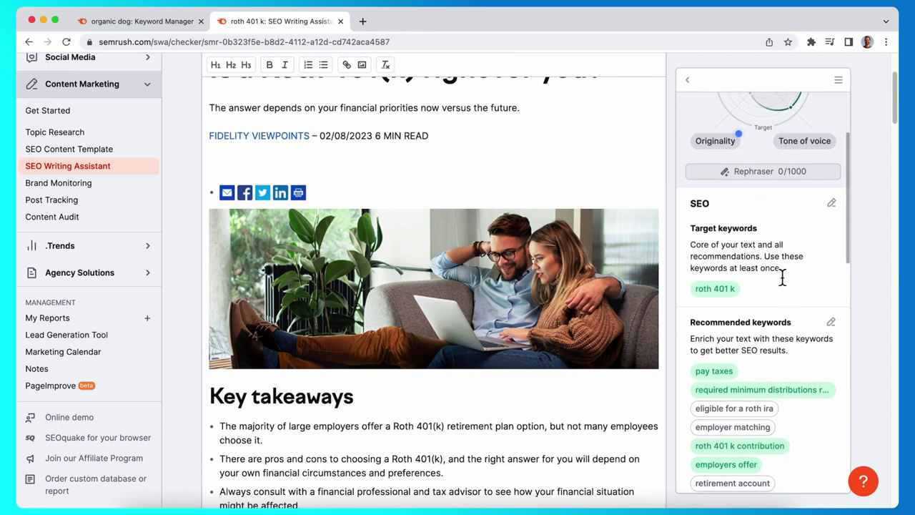
scroll(783, 276, "up", 3)
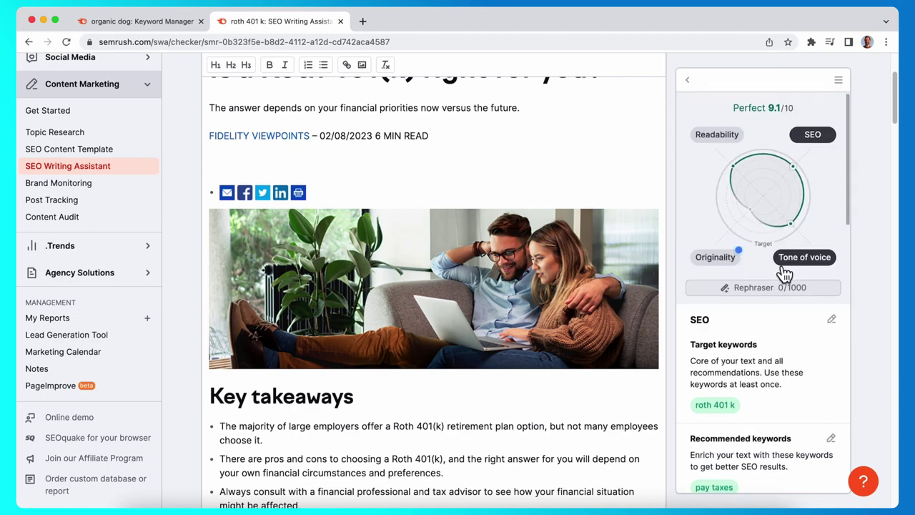
scroll(629, 181, "up", 3)
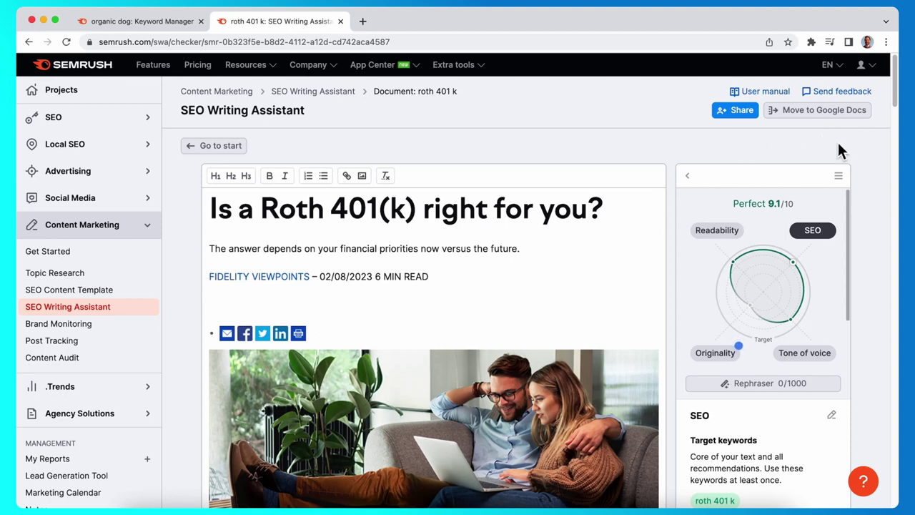
- Set up the On Page SEO Checker for investopedia.com targeting the United States and collect ideas for the auto-imported pages
scroll(839, 143, "down", 1)
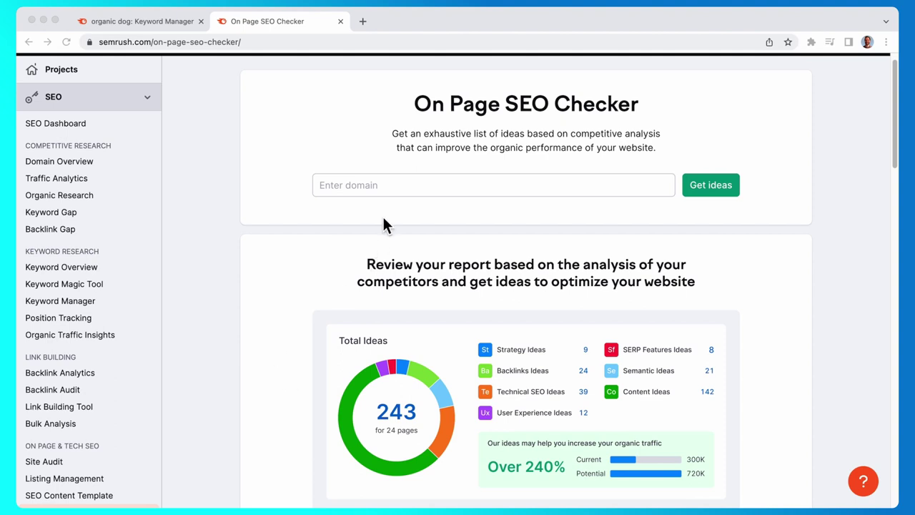
left_click(397, 186)
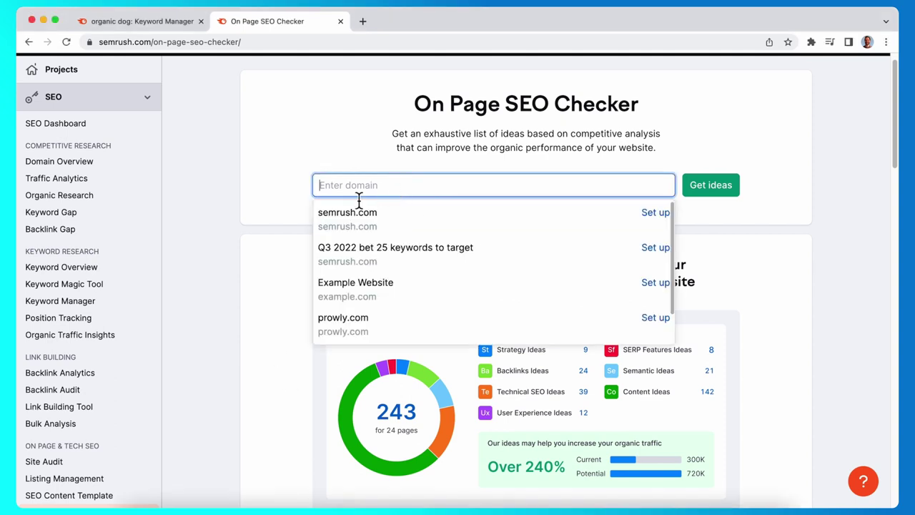
type("investopedia.com")
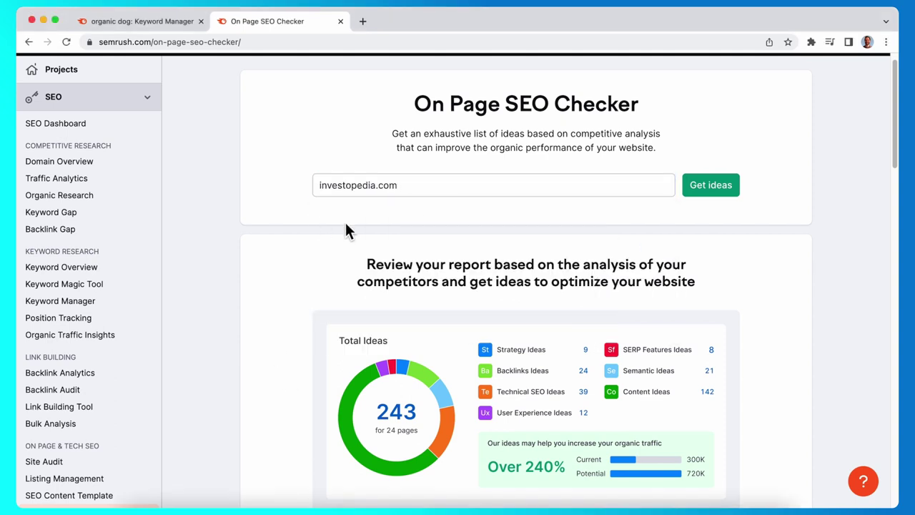
left_click(723, 192)
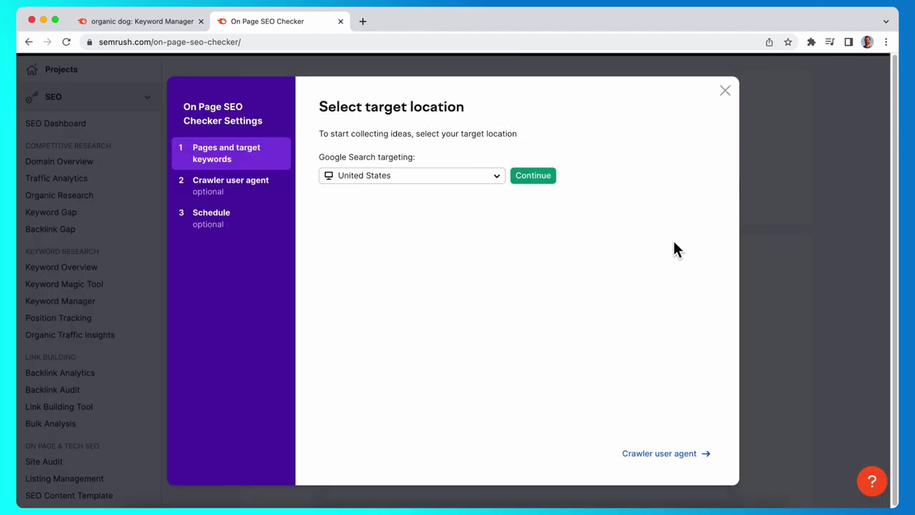
left_click(548, 182)
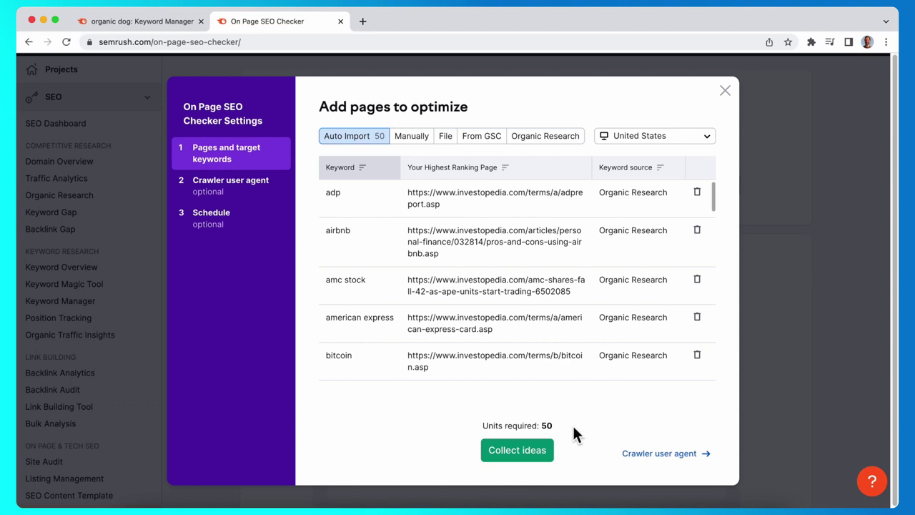
left_click(539, 456)
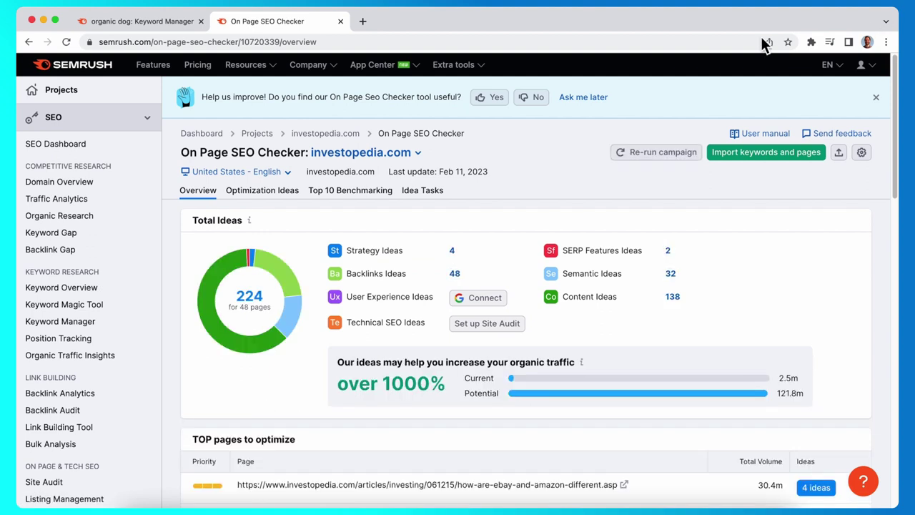
- Open the optimization ideas for the how-are-ebay-and-amazon-different.asp page and examine its strategy, SERP features and content recommendations
scroll(844, 316, "down", 5)
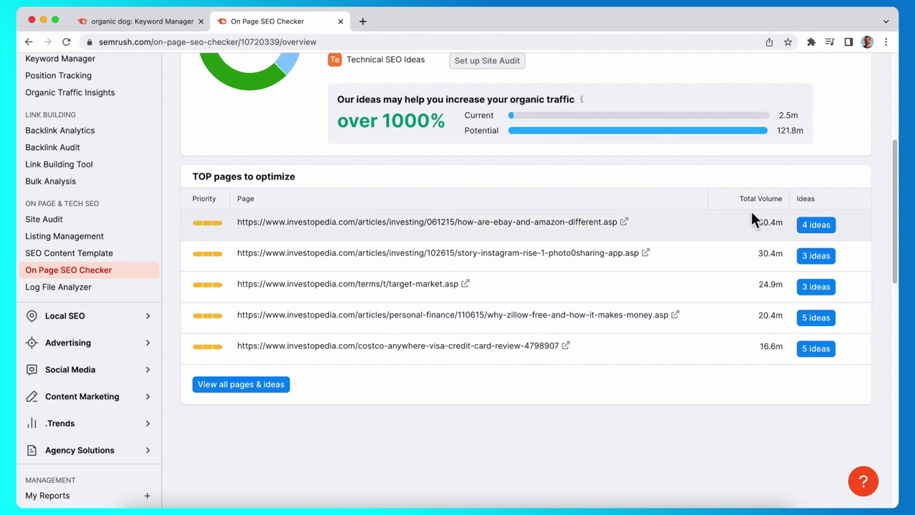
left_click(834, 231)
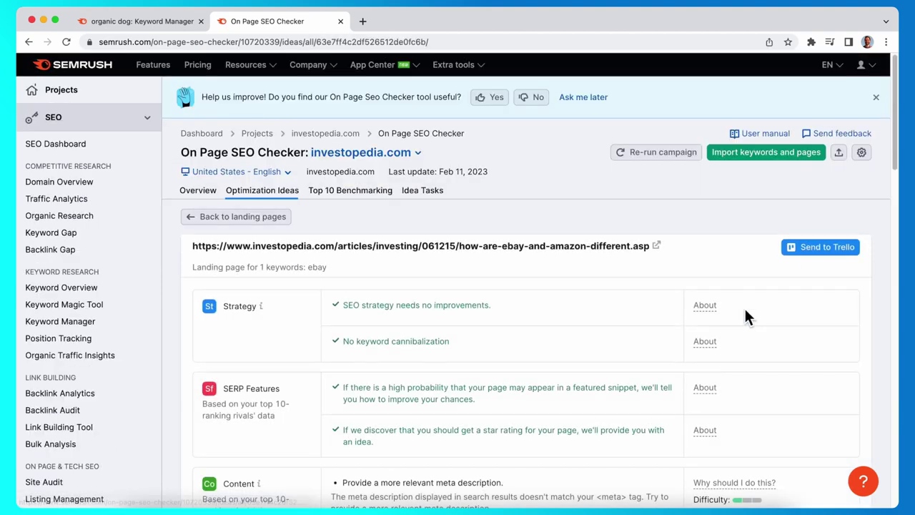
scroll(684, 314, "down", 1)
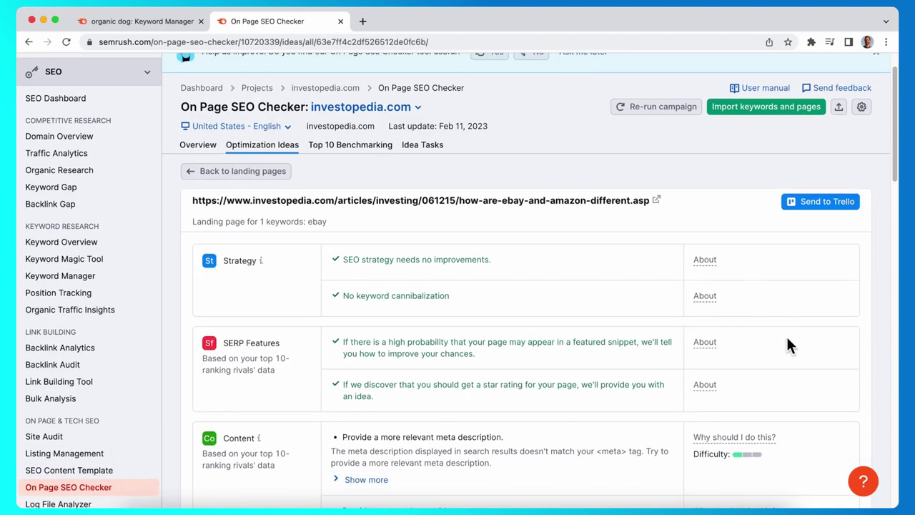
scroll(808, 342, "down", 1)
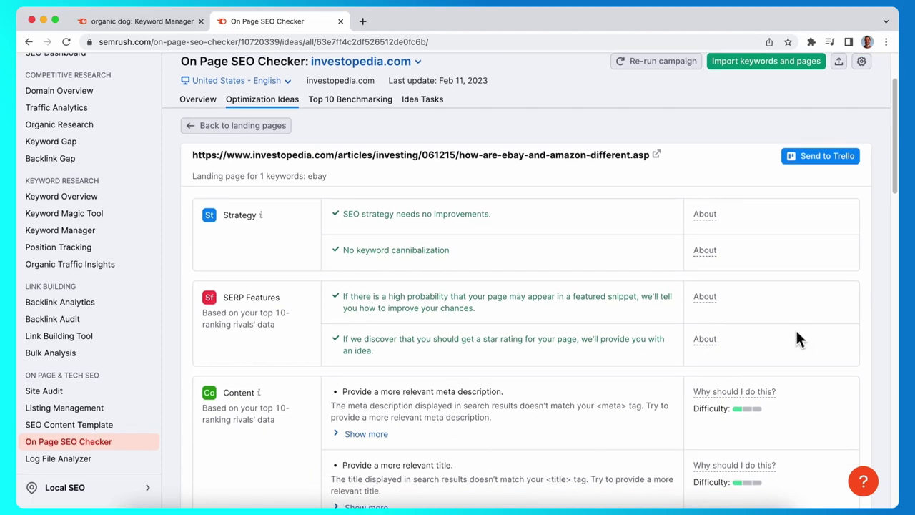
scroll(783, 315, "down", 1)
scroll(785, 304, "down", 1)
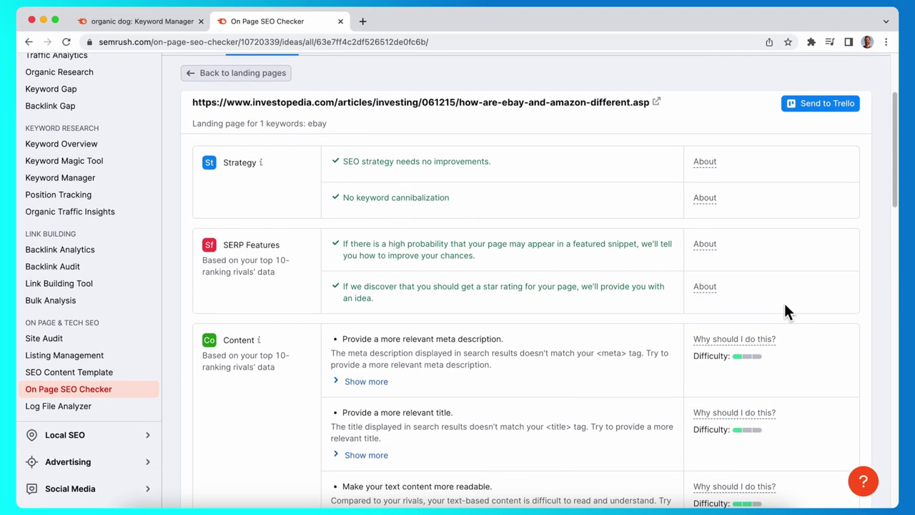
scroll(787, 304, "down", 1)
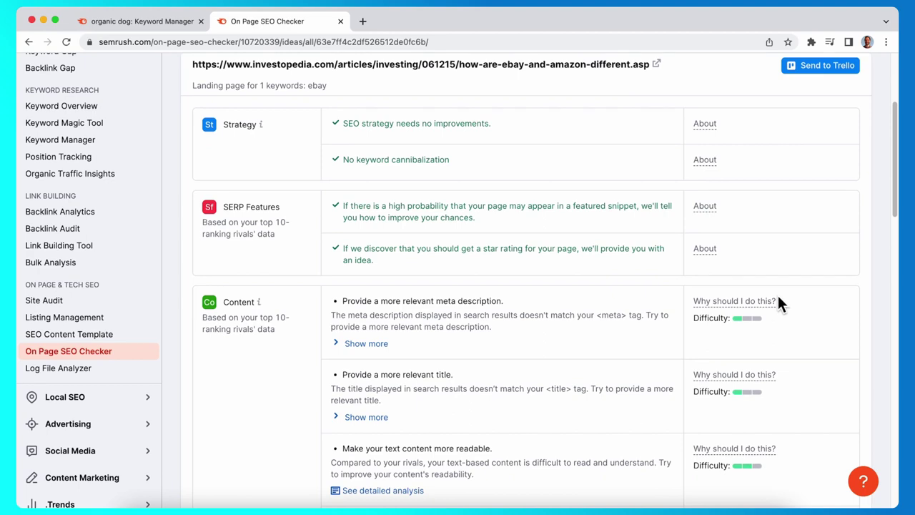
scroll(804, 303, "down", 1)
scroll(799, 302, "down", 2)
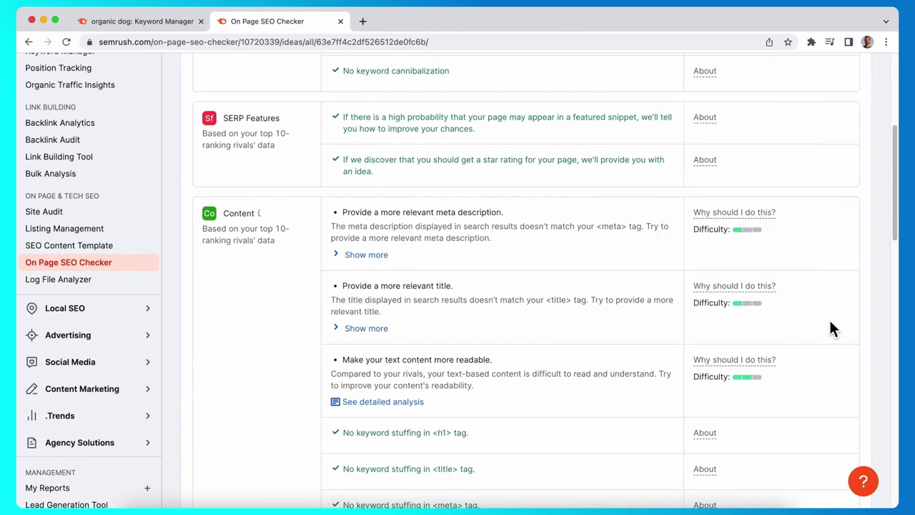
scroll(851, 330, "down", 2)
scroll(848, 331, "down", 1)
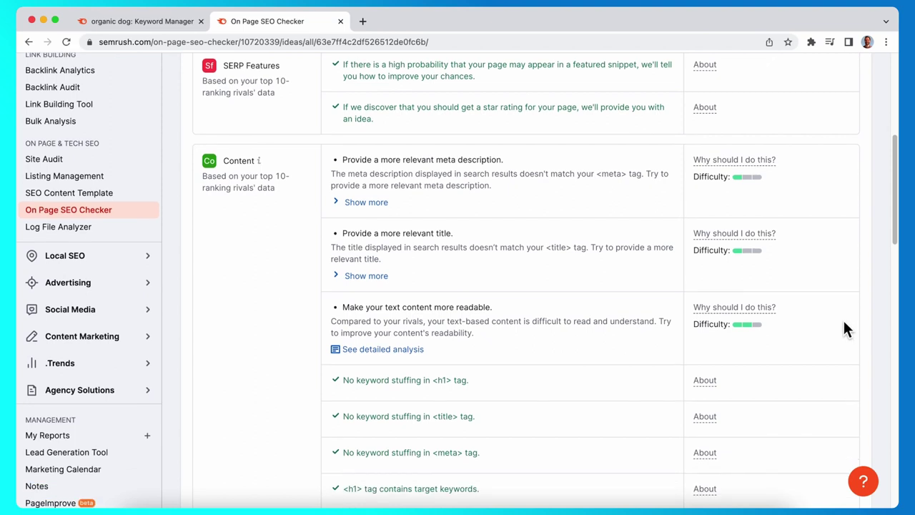